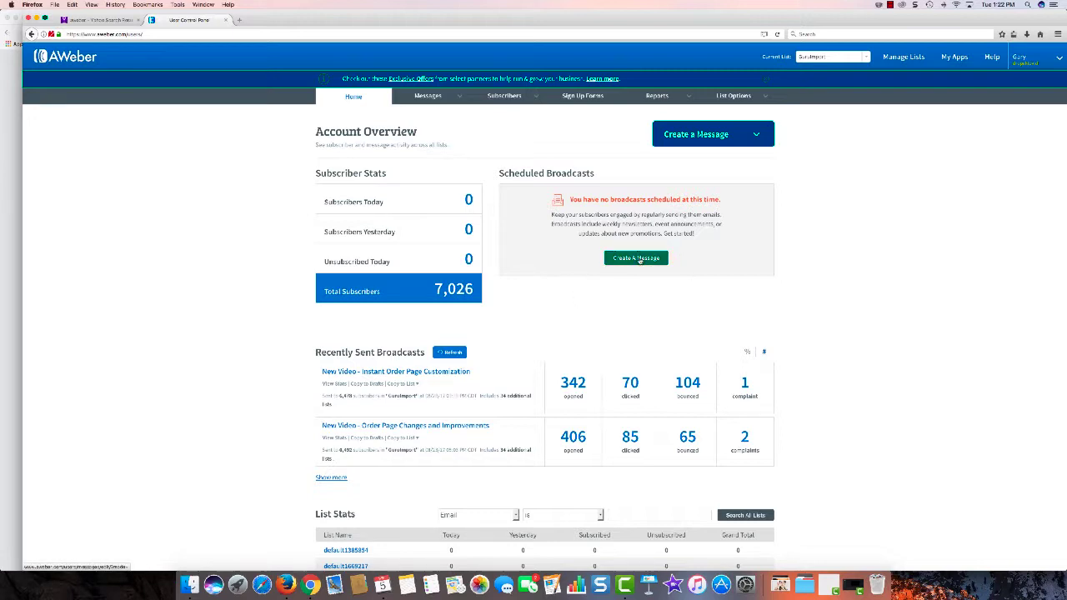
Step: Create a new message and set its subject to "This is my demo"
{"action": "left_click", "coordinate": [637, 258]}
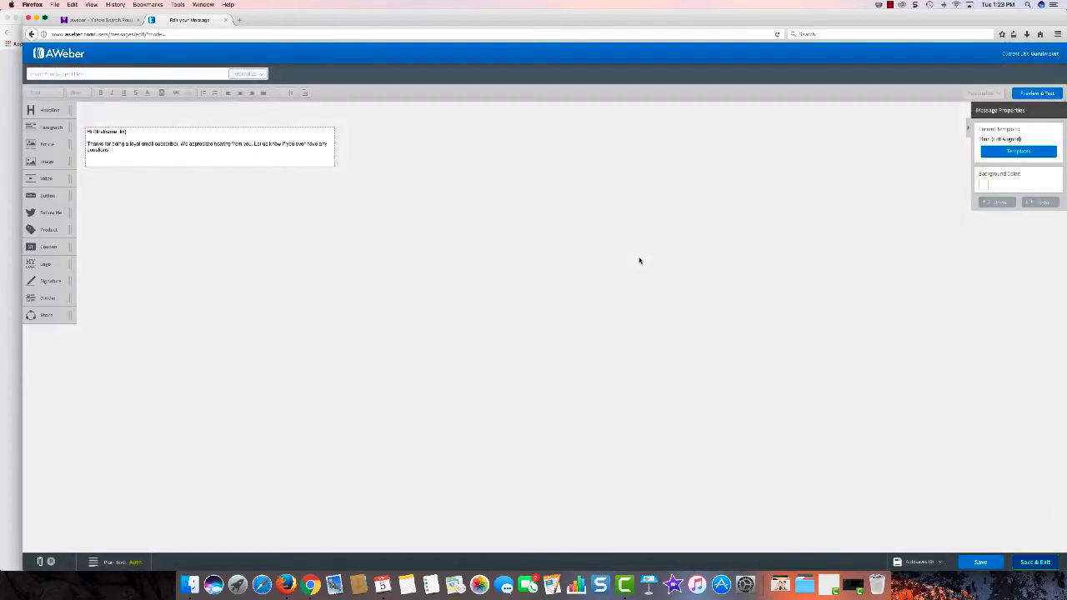
{"action": "left_click", "coordinate": [88, 74]}
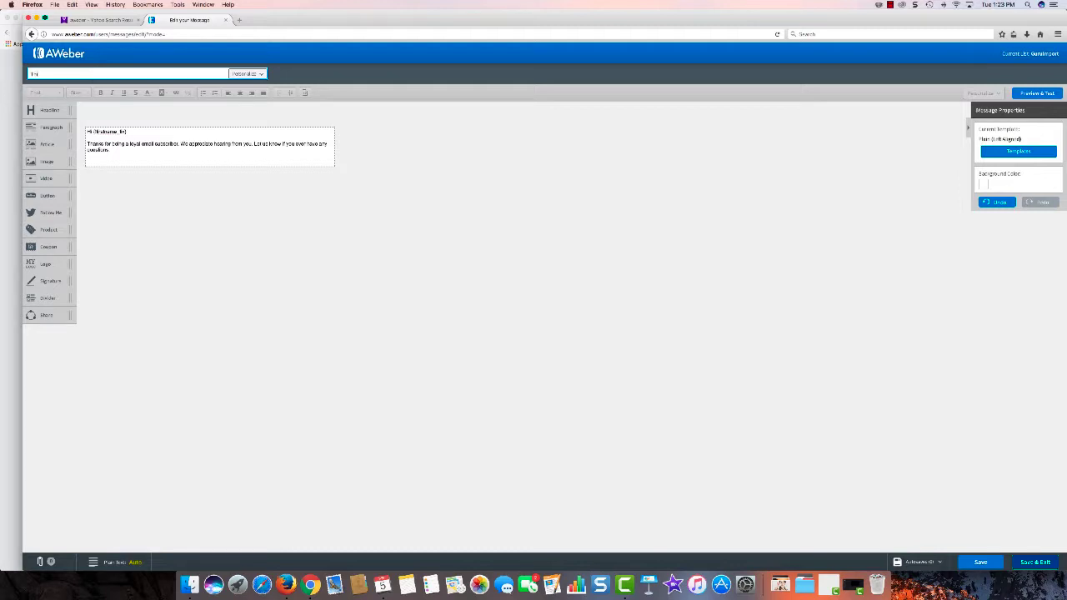
{"action": "type", "text": "Tip: new demo"}
{"action": "left_click", "coordinate": [38, 98]}
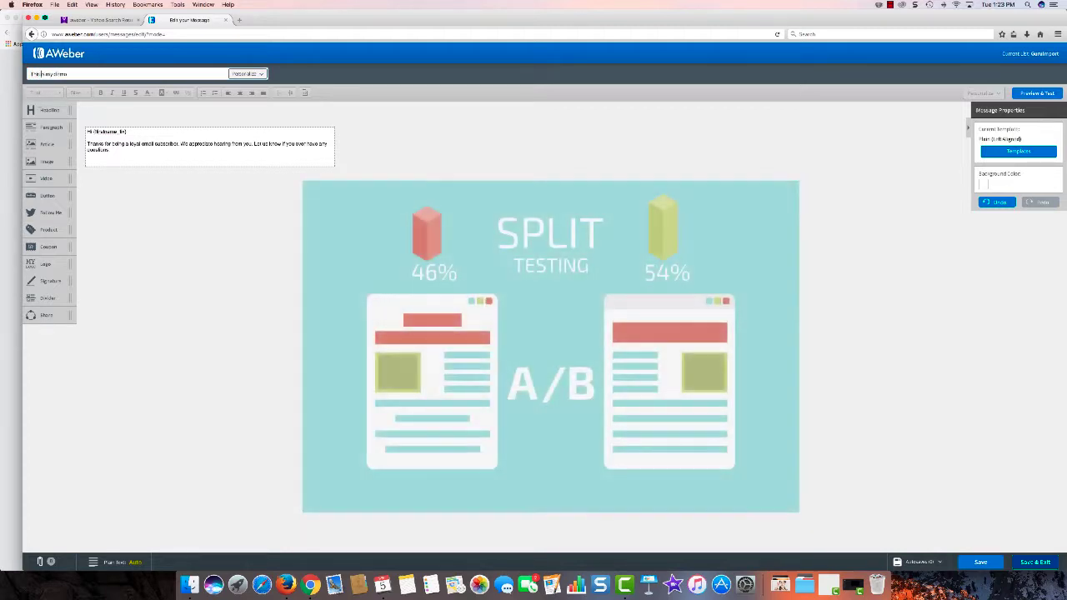
{"action": "left_click", "coordinate": [83, 72]}
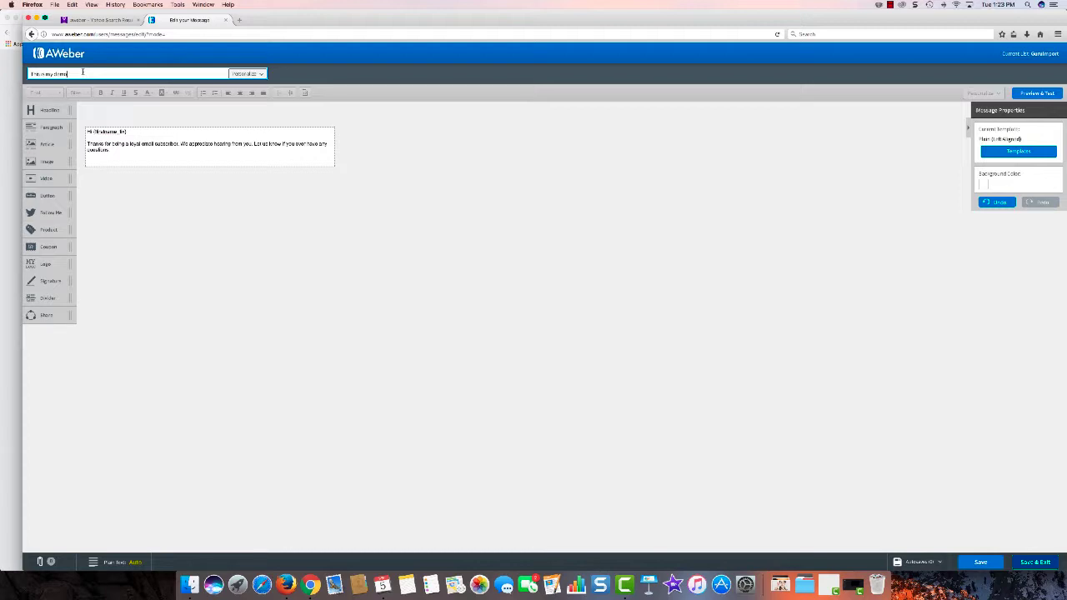
Step: Replace the message body text with "This is my demo message." and save and exit the editor
{"action": "left_click", "coordinate": [125, 148]}
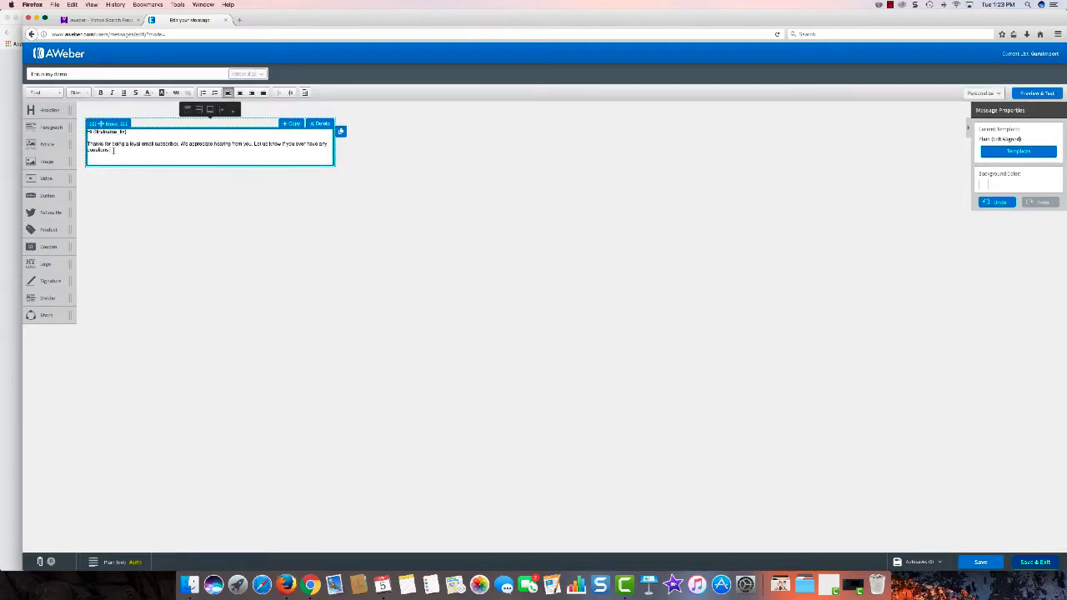
{"action": "key", "text": "super+a"}
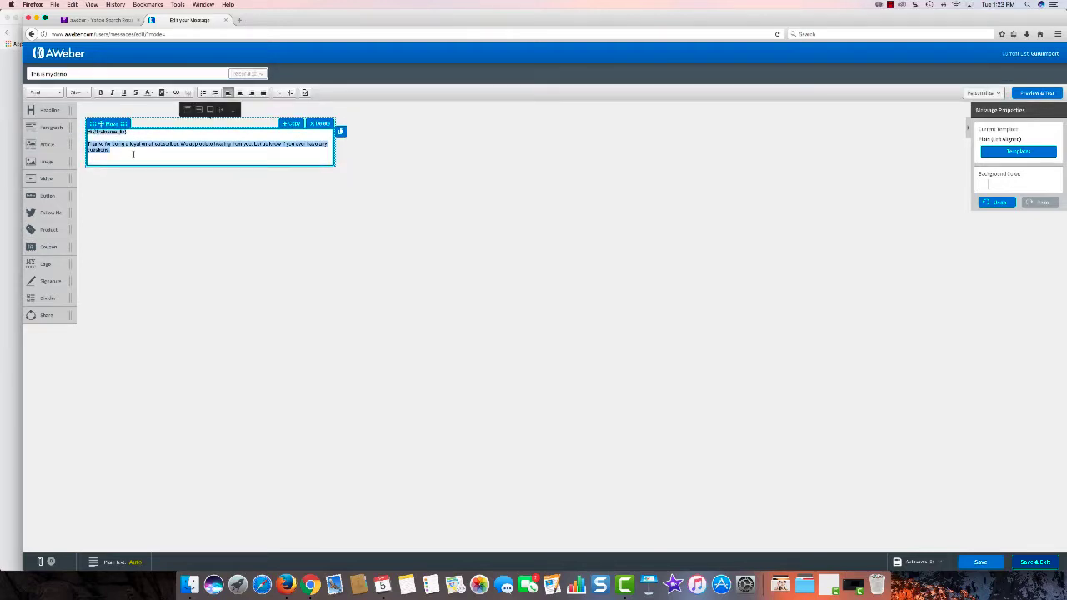
{"action": "type", "text": "Hi"}
{"action": "type", "text": "is is my"}
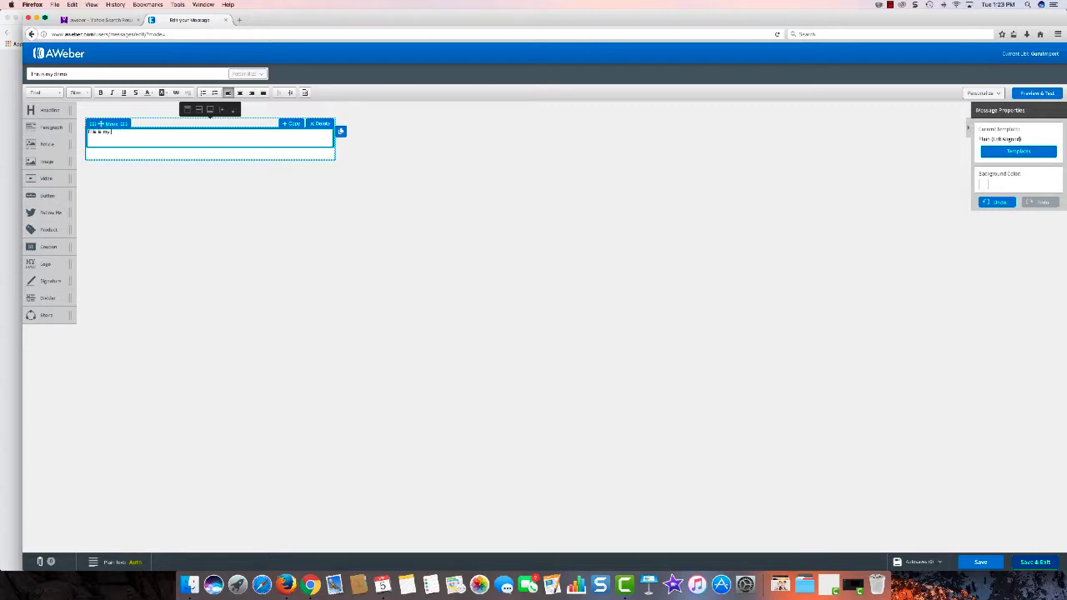
{"action": "type", "text": " demo message."}
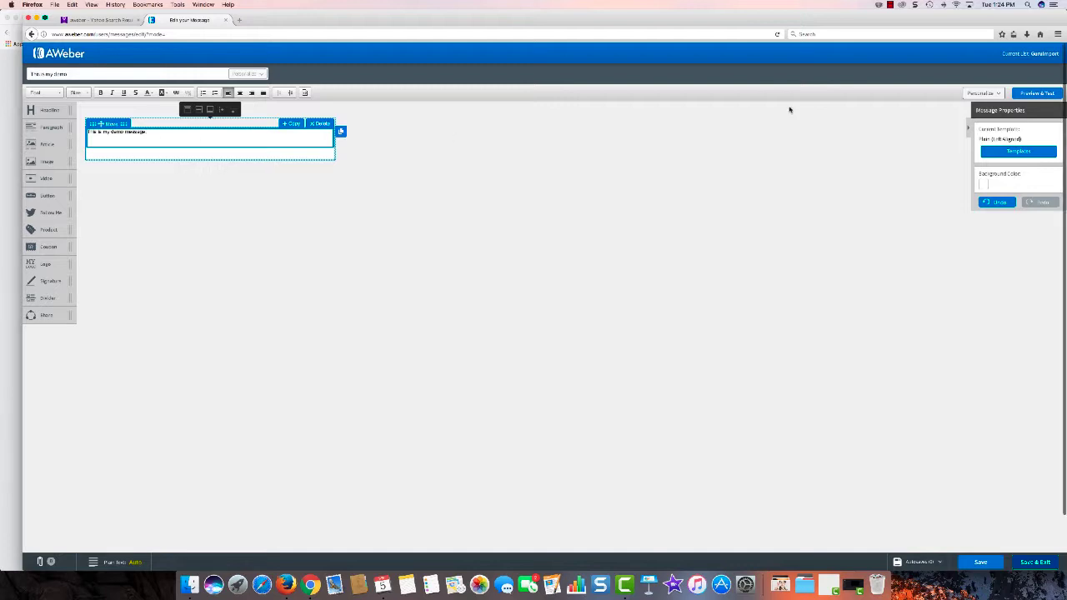
{"action": "left_click", "coordinate": [1028, 566]}
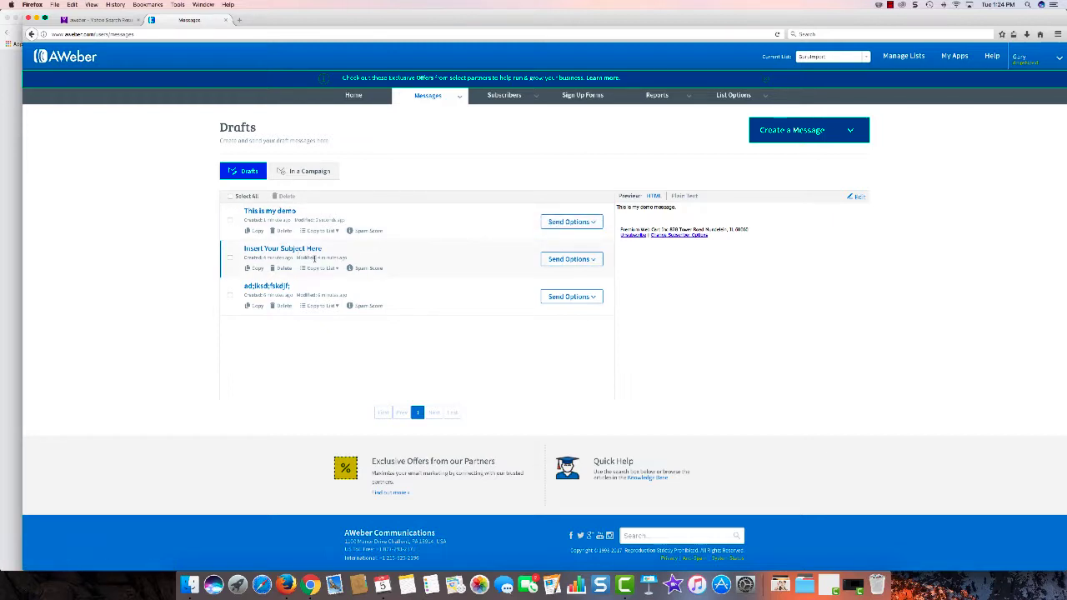
Step: Open broadcast scheduling for the "This is my demo" draft and apply the recipient list selection
{"action": "left_click", "coordinate": [572, 222]}
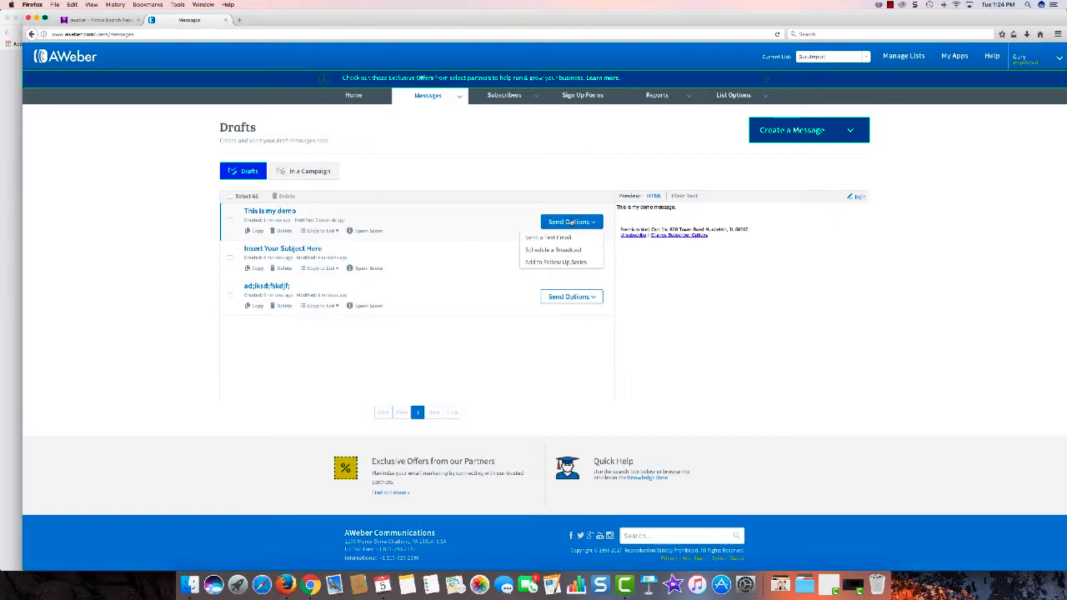
{"action": "left_click", "coordinate": [559, 252]}
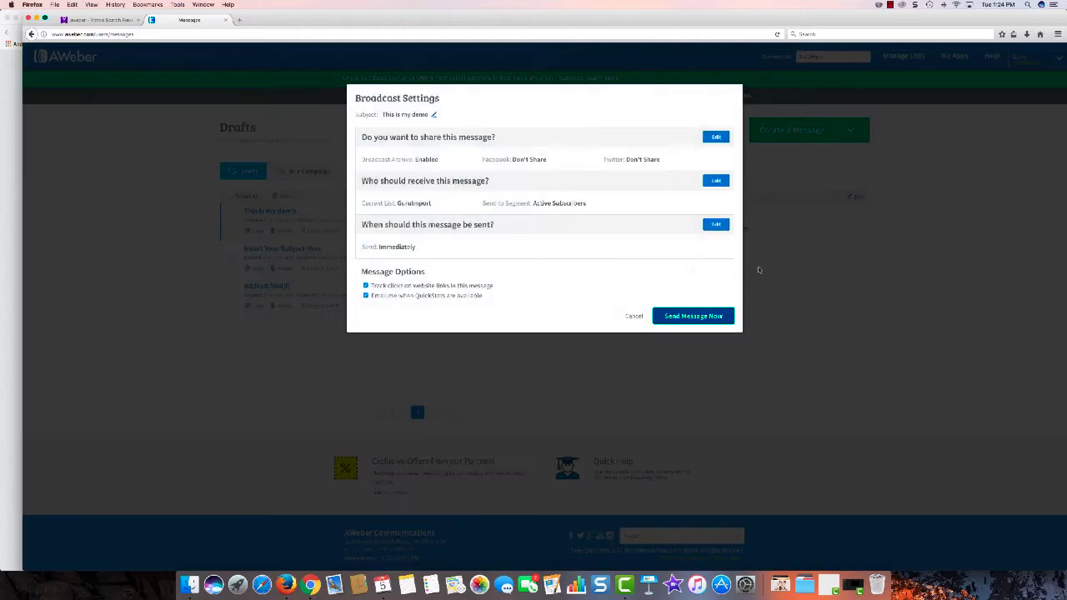
{"action": "left_click", "coordinate": [716, 181]}
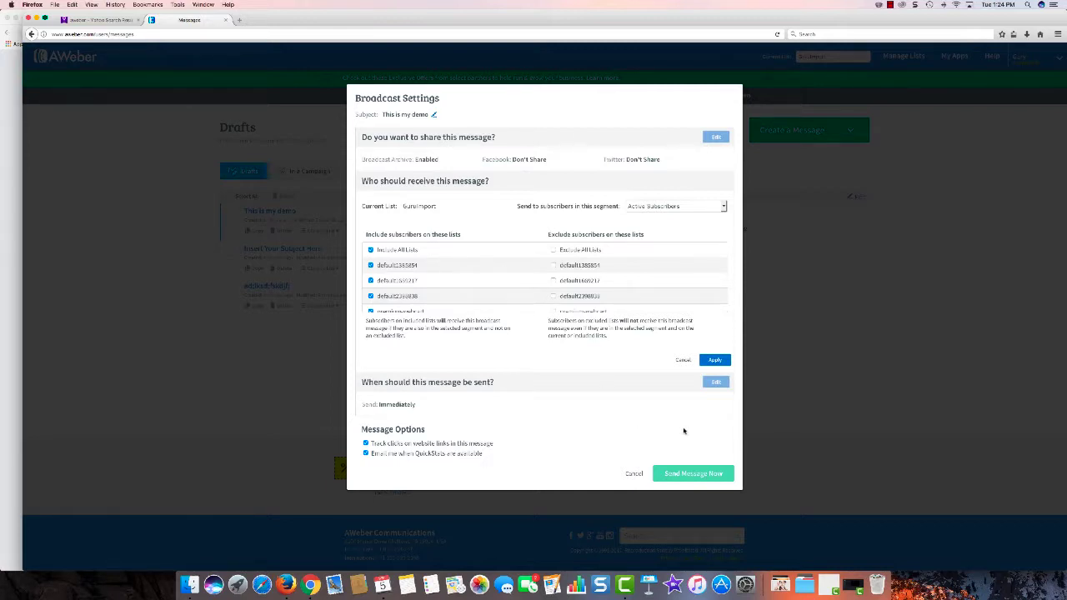
{"action": "left_click", "coordinate": [716, 360]}
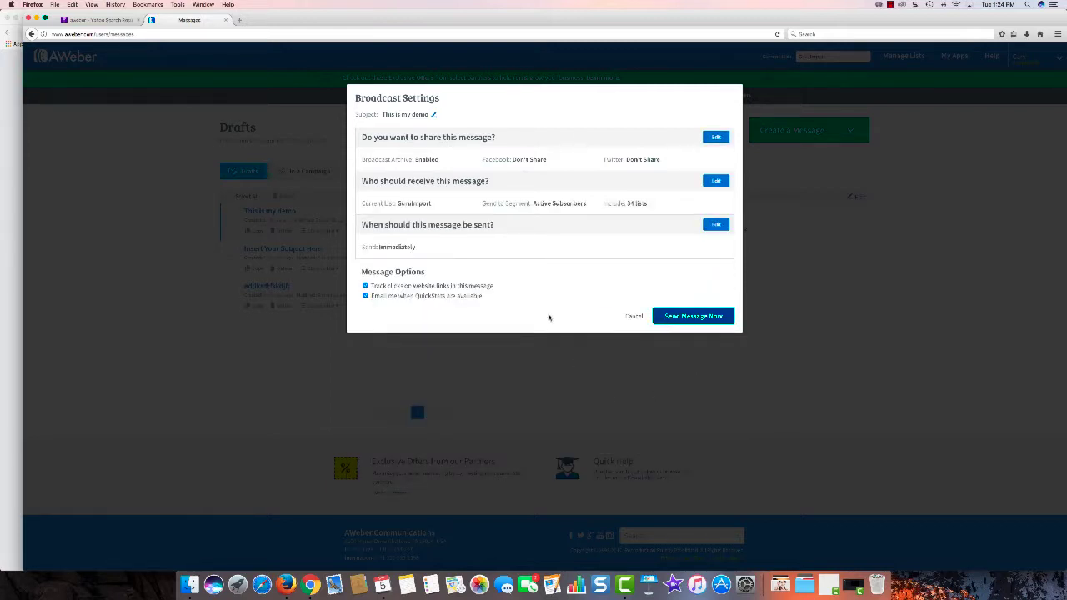
Step: Start sending the broadcast now, then cancel both the confirmation and the broadcast settings
{"action": "left_click", "coordinate": [686, 321]}
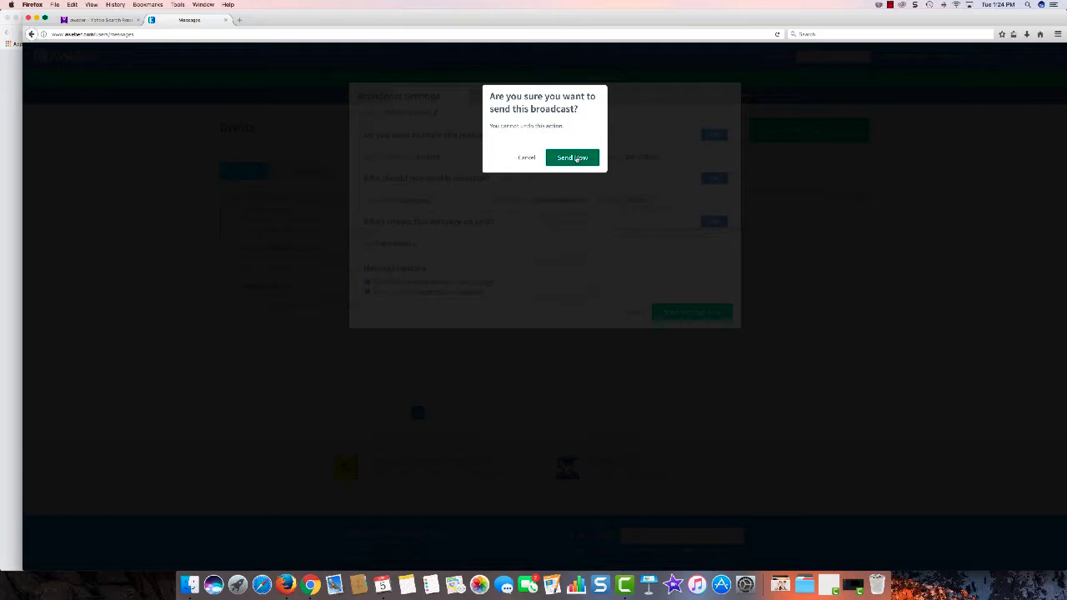
{"action": "left_click", "coordinate": [526, 157]}
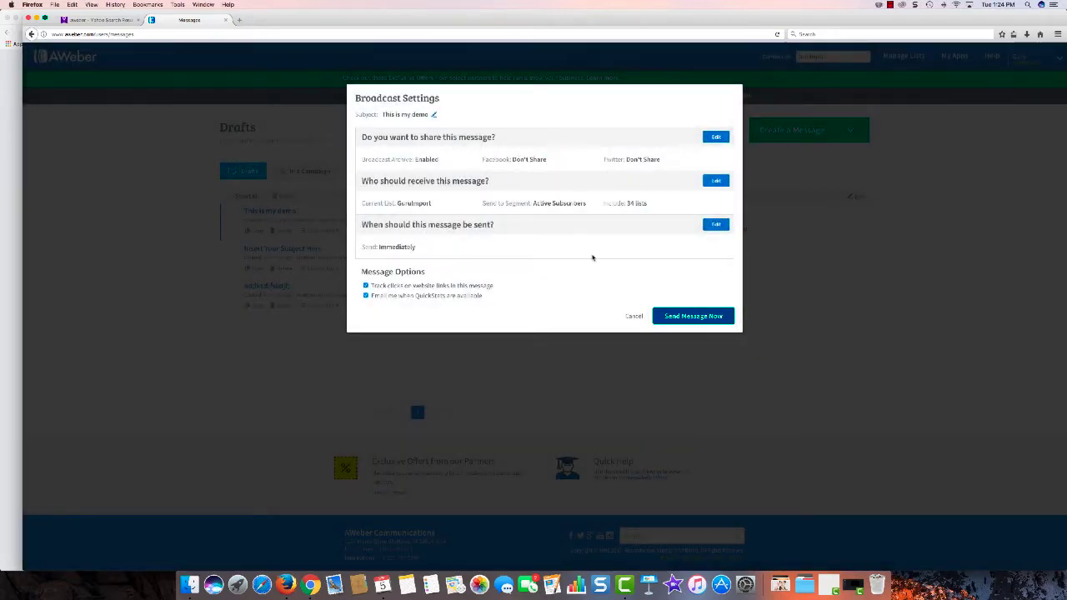
{"action": "left_click", "coordinate": [633, 316]}
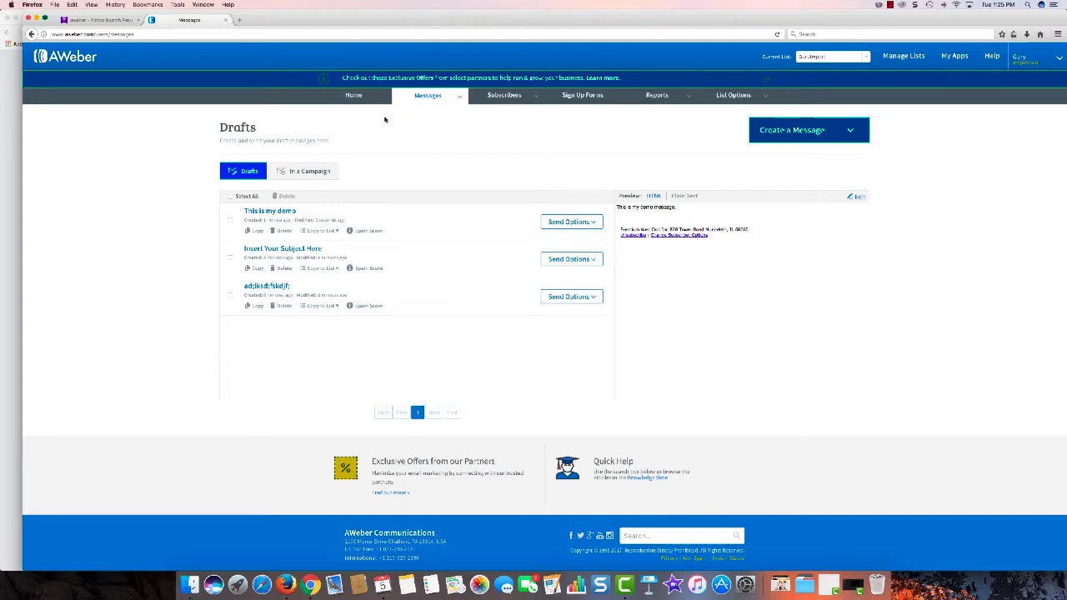
{"action": "left_click", "coordinate": [354, 95]}
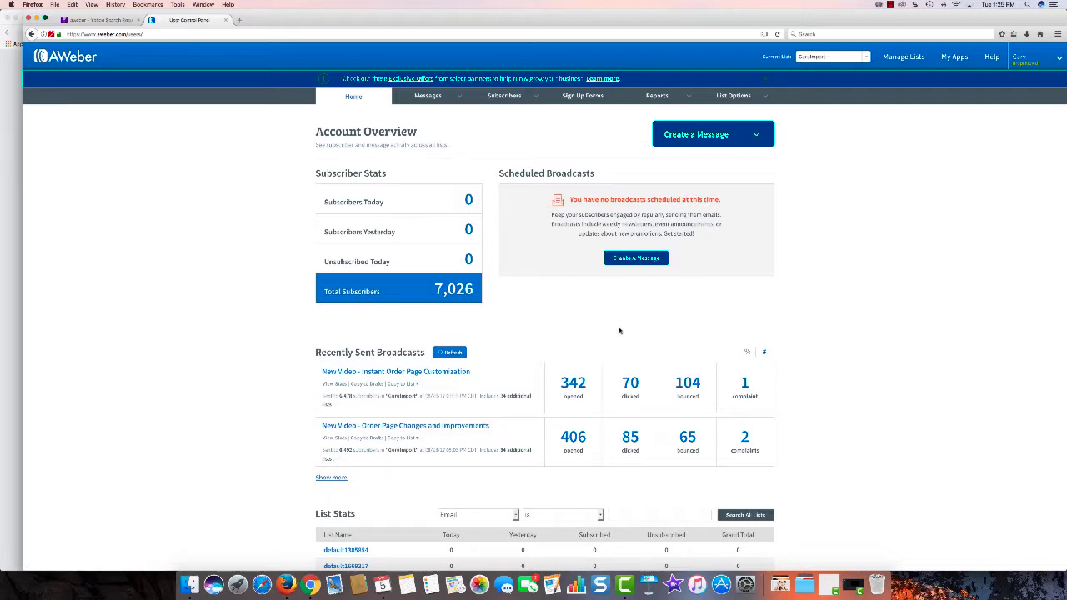
{"action": "left_click", "coordinate": [440, 100]}
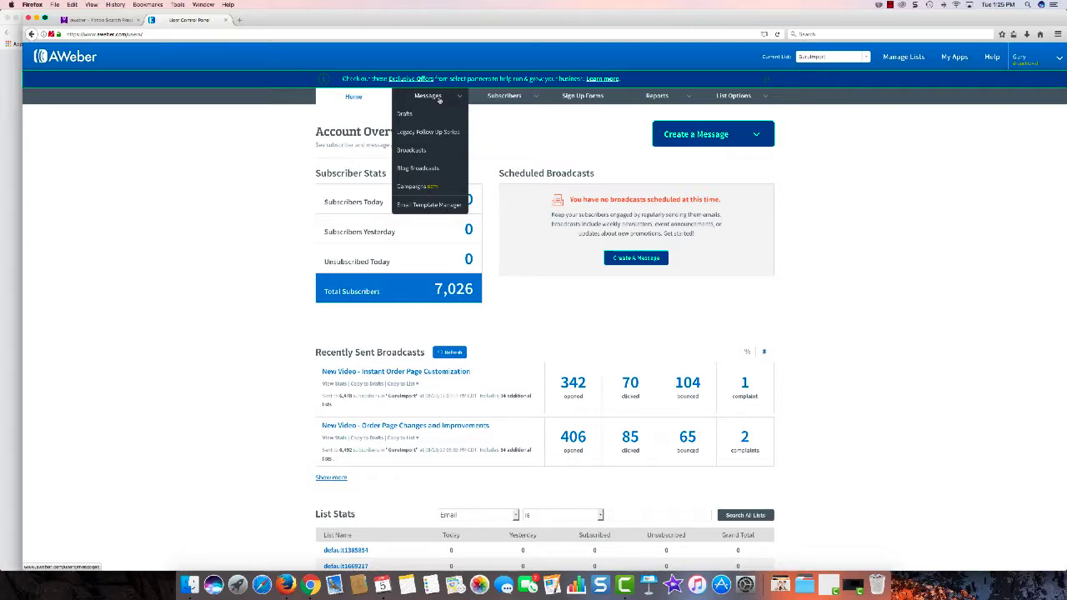
{"action": "left_click", "coordinate": [595, 335]}
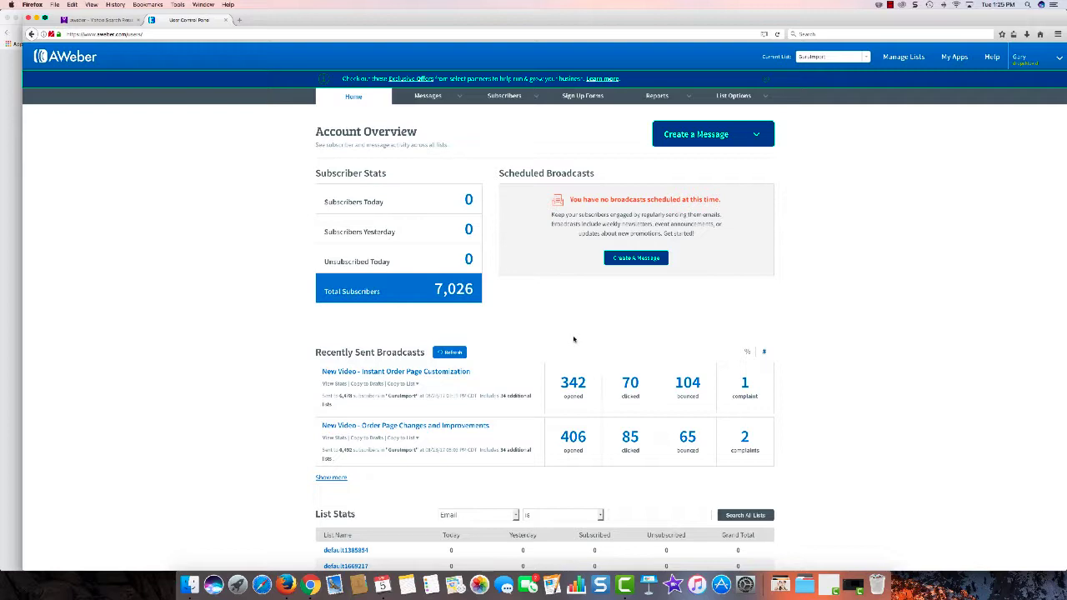
Step: Switch to Chrome and open the Auto Responder + CRM module's newsletter broadcasts
{"action": "left_click", "coordinate": [310, 586]}
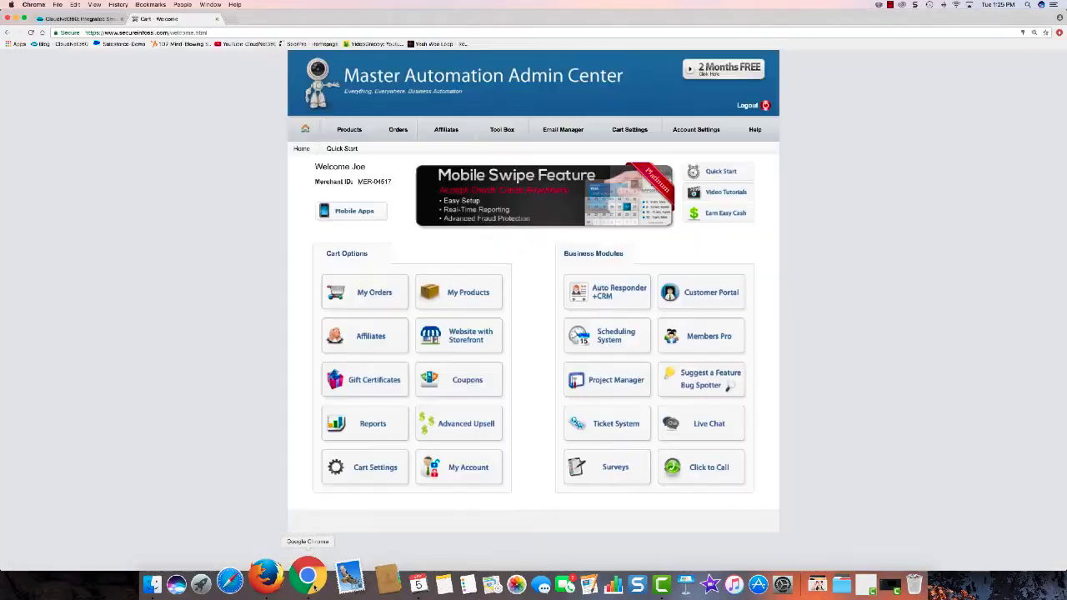
{"action": "left_click", "coordinate": [620, 305]}
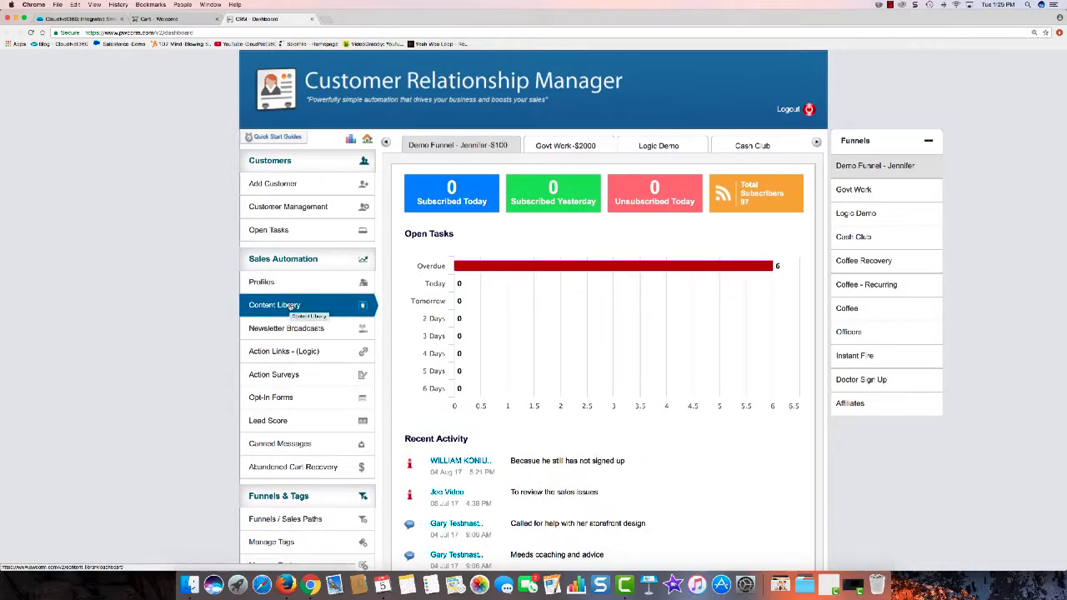
{"action": "left_click", "coordinate": [305, 328]}
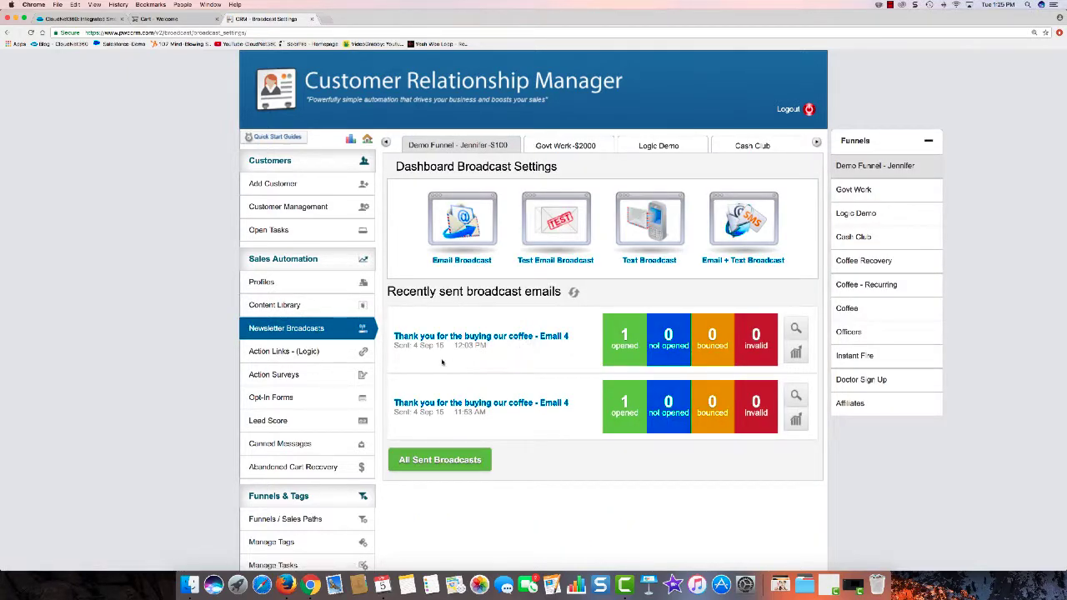
Step: Open the report of the most recently sent broadcast email and review its statistics
{"action": "left_click", "coordinate": [539, 337]}
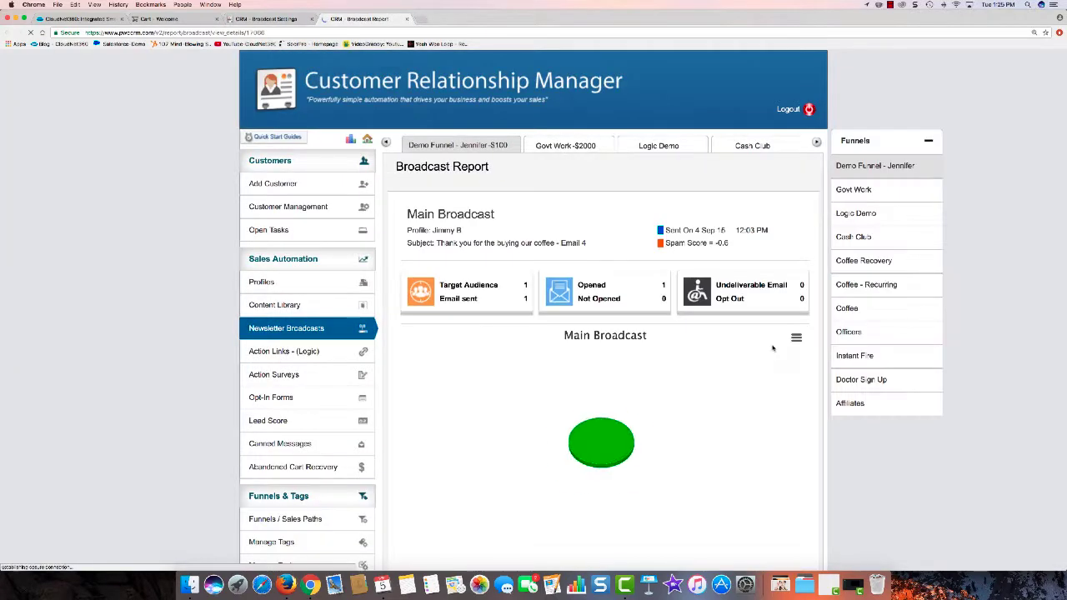
{"action": "scroll", "coordinate": [740, 347], "scroll_direction": "down", "scroll_amount": 5}
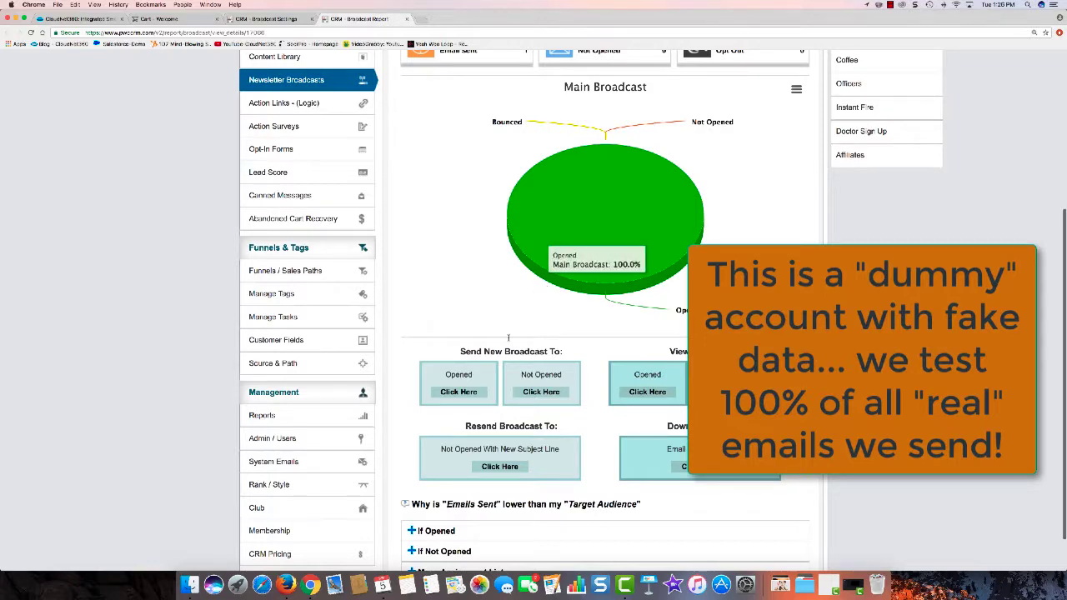
{"action": "scroll", "coordinate": [623, 330], "scroll_direction": "down", "scroll_amount": 1}
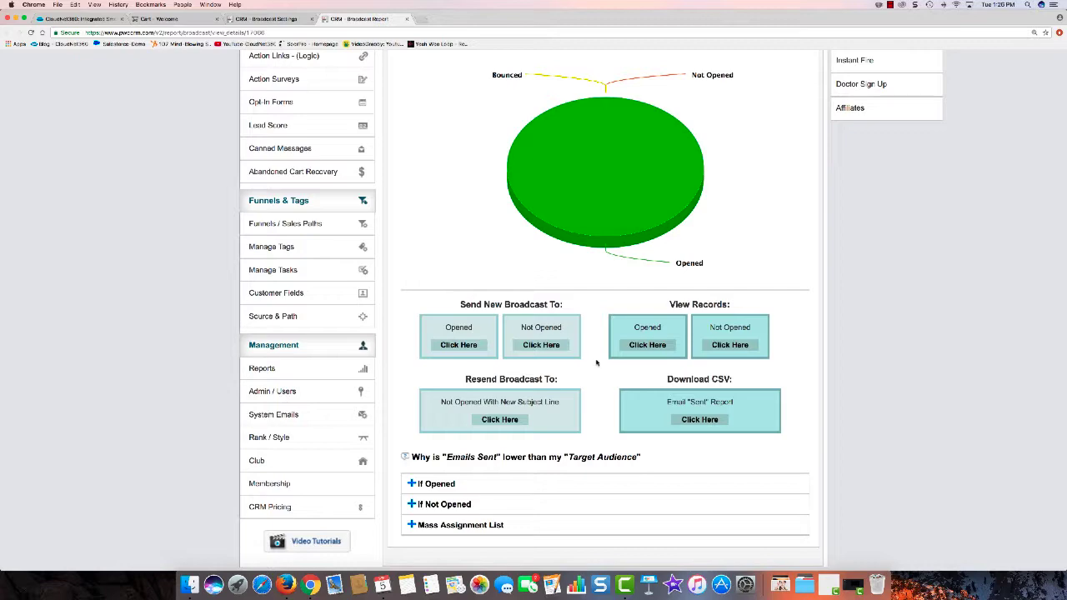
{"action": "scroll", "coordinate": [782, 343], "scroll_direction": "up", "scroll_amount": 5}
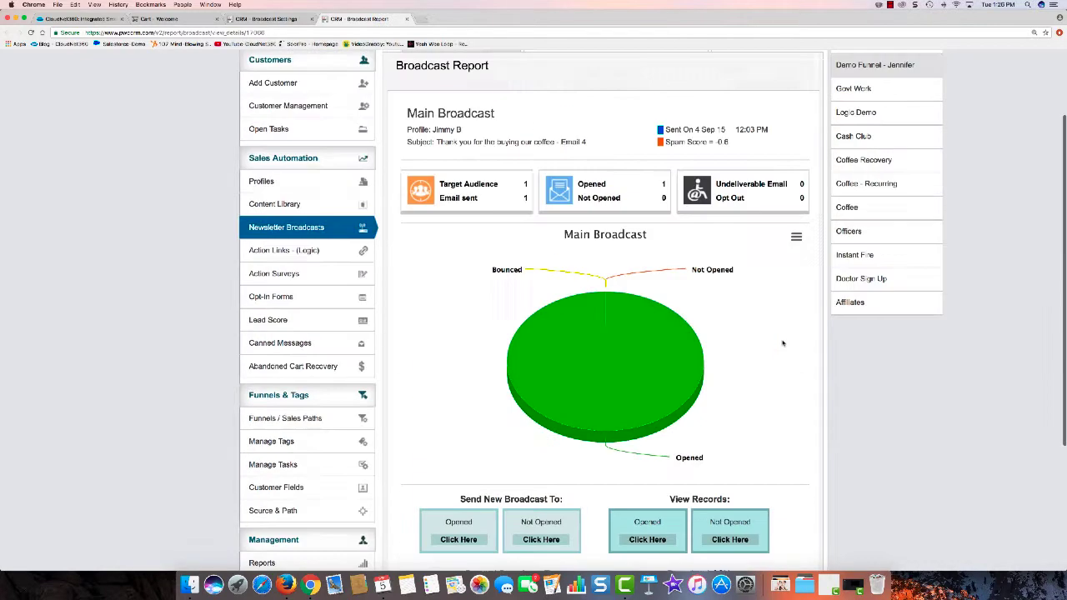
{"action": "scroll", "coordinate": [782, 343], "scroll_direction": "up", "scroll_amount": 3}
Step: Add a new email to the Toronto content library category with the content name "Demo Message"
{"action": "left_click", "coordinate": [296, 306]}
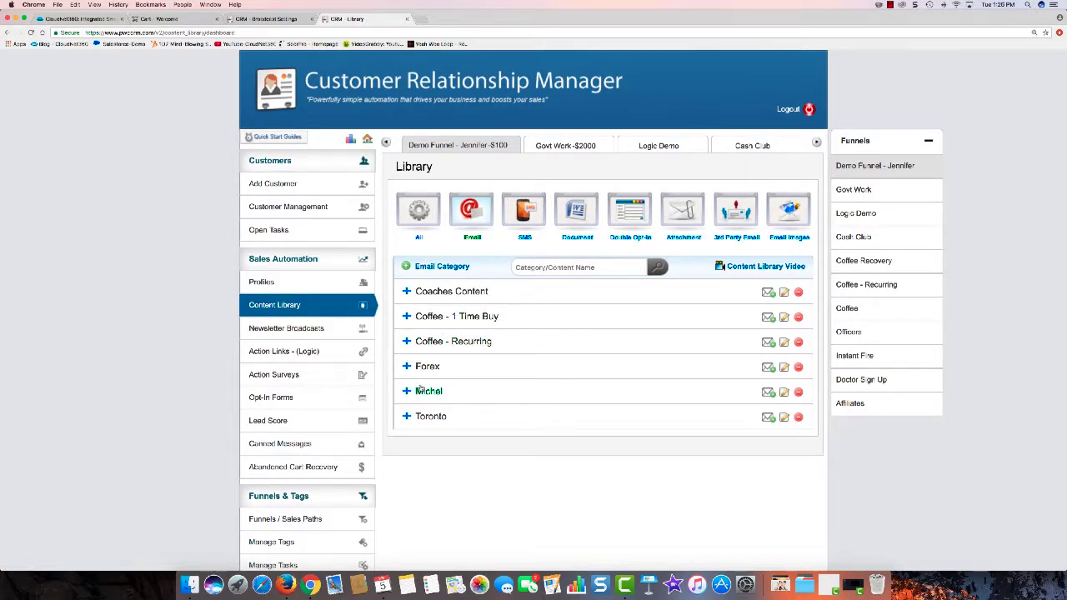
{"action": "left_click", "coordinate": [431, 418]}
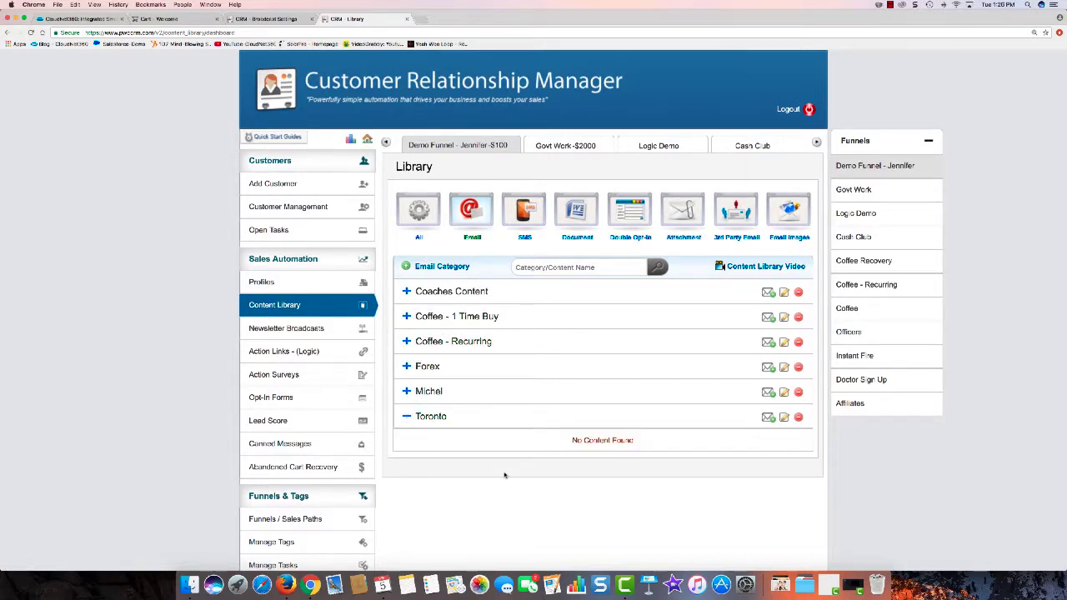
{"action": "left_click", "coordinate": [768, 417]}
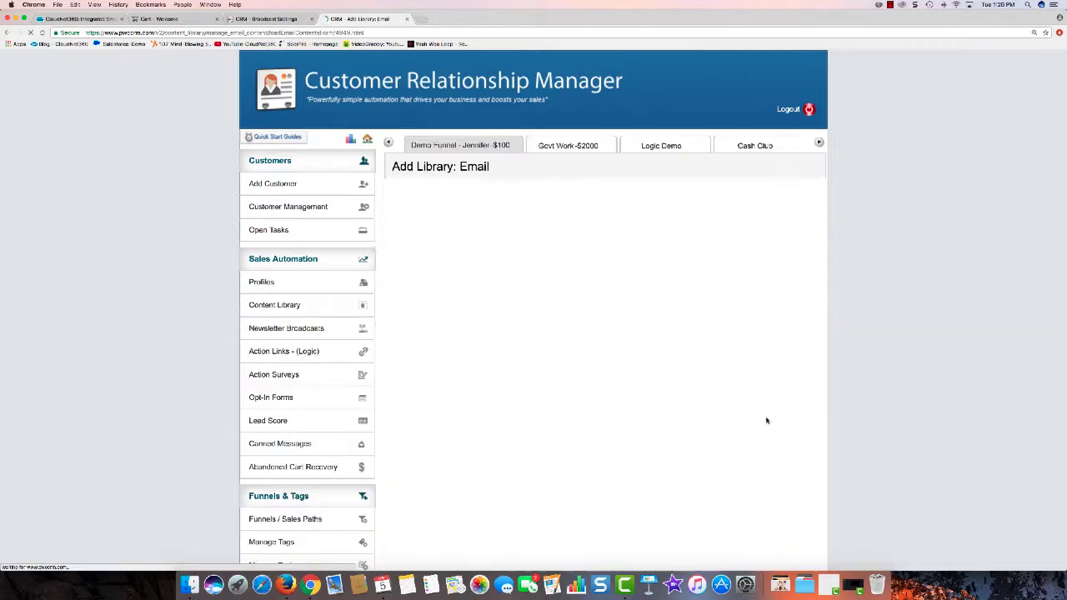
{"action": "left_click", "coordinate": [528, 250]}
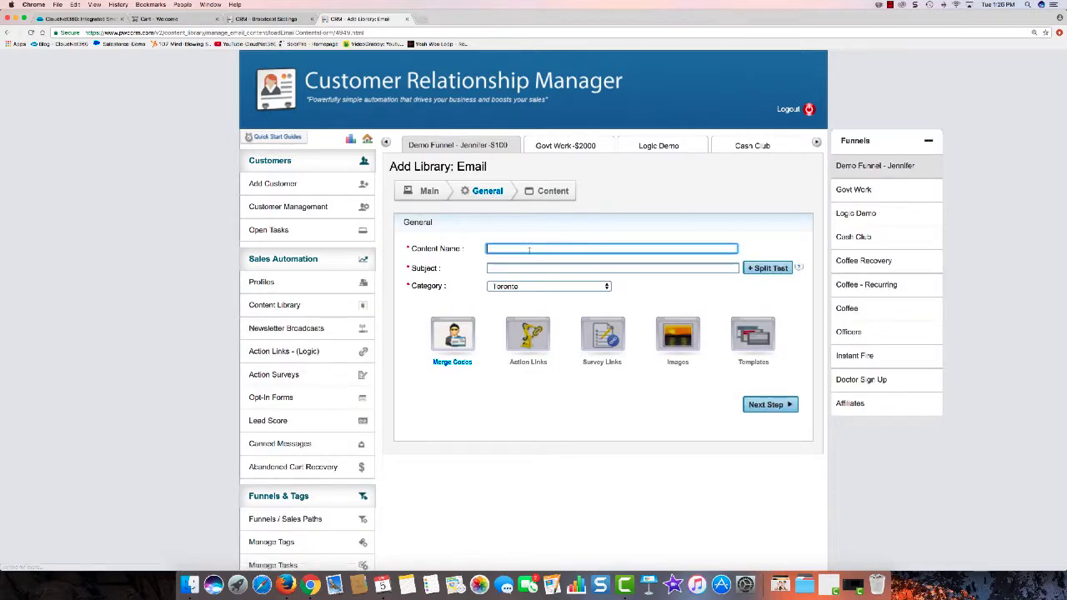
{"action": "type", "text": "Demo Message"}
Step: Set the email subject to "Demo subject line 1"
{"action": "left_click", "coordinate": [527, 267]}
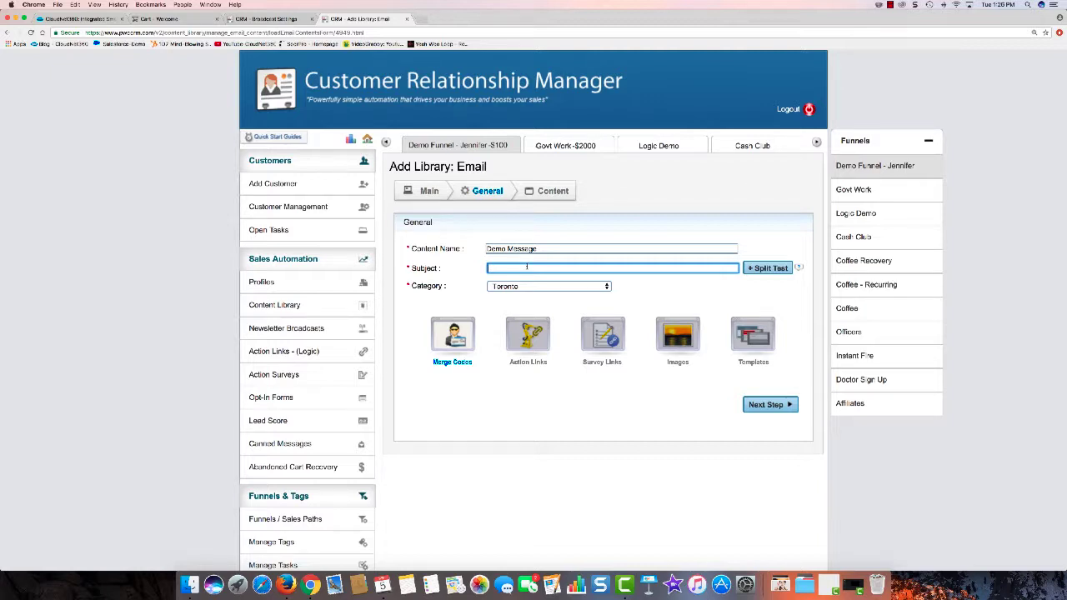
{"action": "type", "text": "Demo subject line 1"}
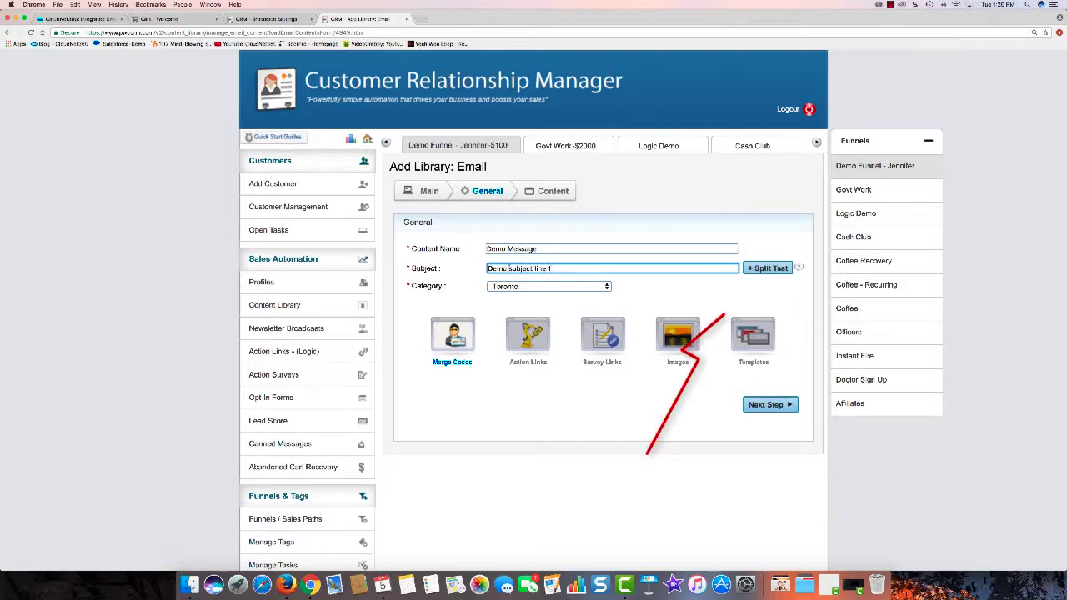
Step: Add a split-test subject line reading "Demo Sub 2"
{"action": "left_click", "coordinate": [767, 267]}
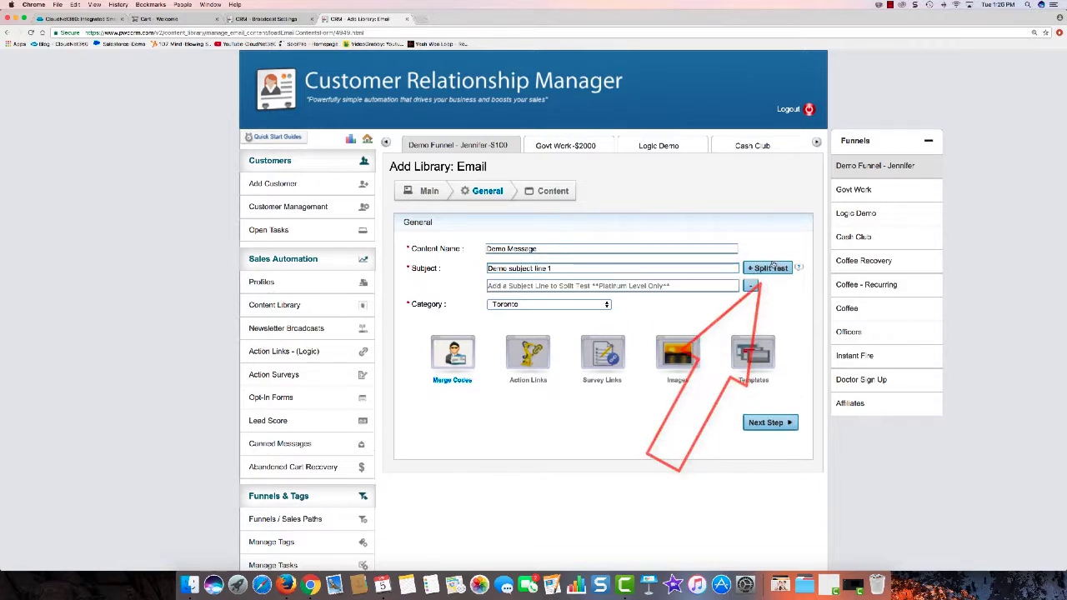
{"action": "left_click", "coordinate": [622, 286]}
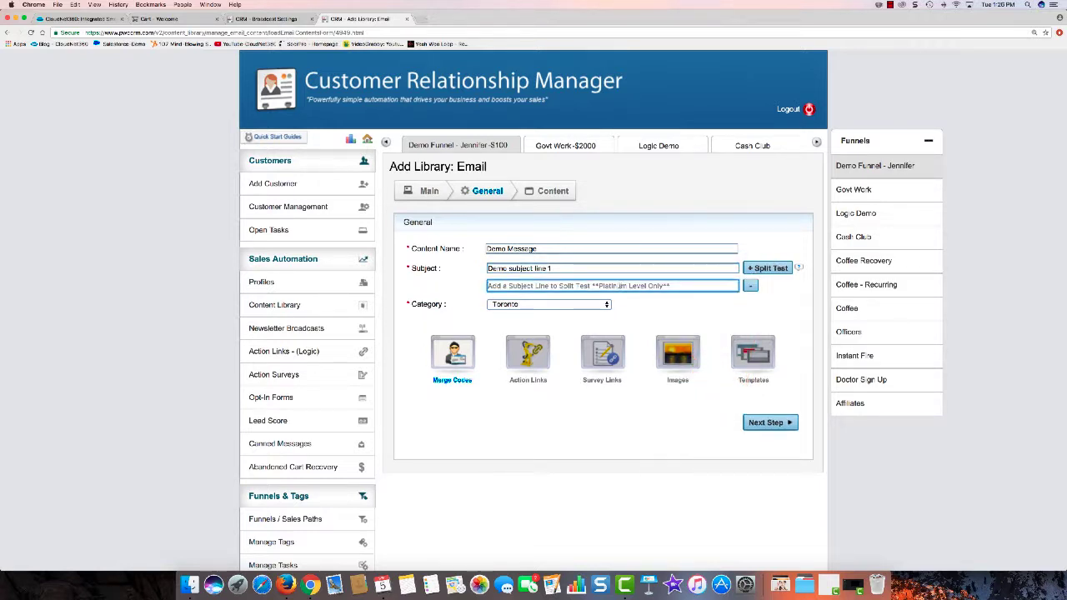
{"action": "type", "text": "Demo"}
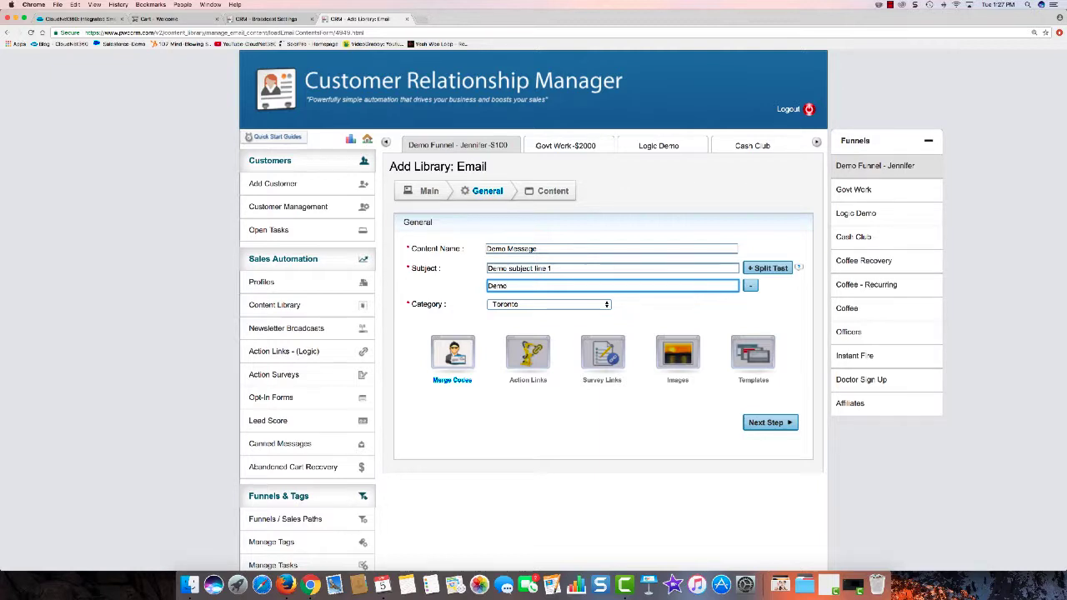
{"action": "type", "text": " Sub 2"}
Step: Add a third split-test subject line reading "Line 3 Demo"
{"action": "left_click", "coordinate": [767, 268]}
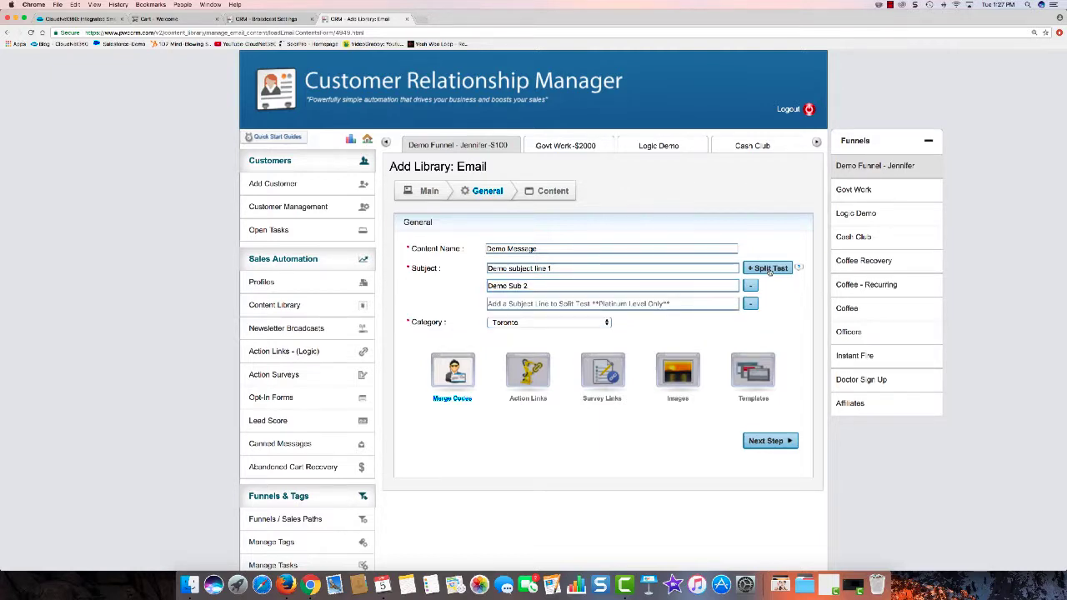
{"action": "left_click", "coordinate": [653, 304]}
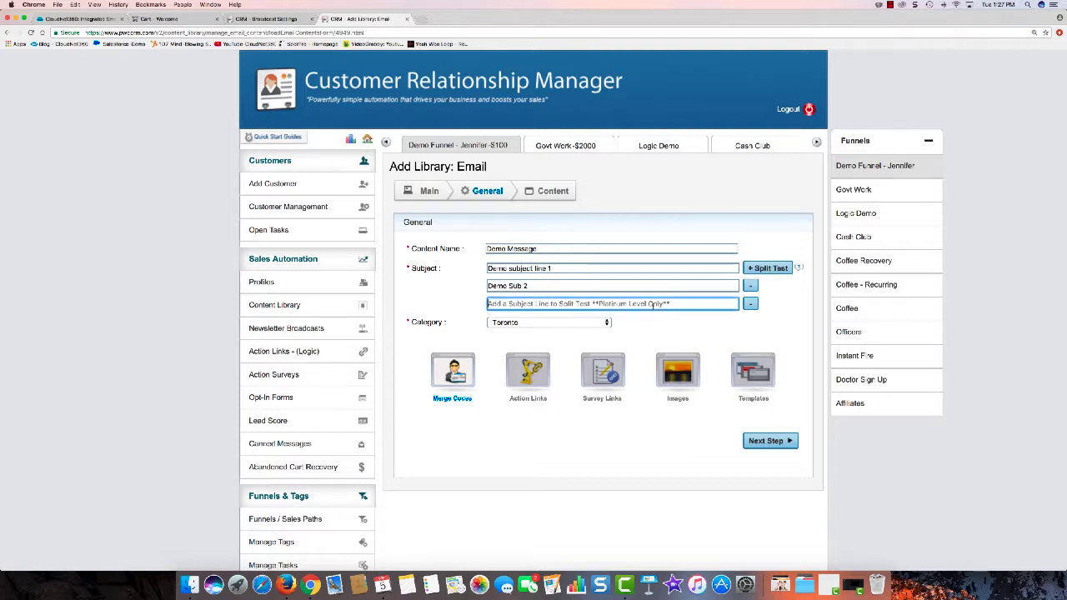
{"action": "type", "text": "Lin"}
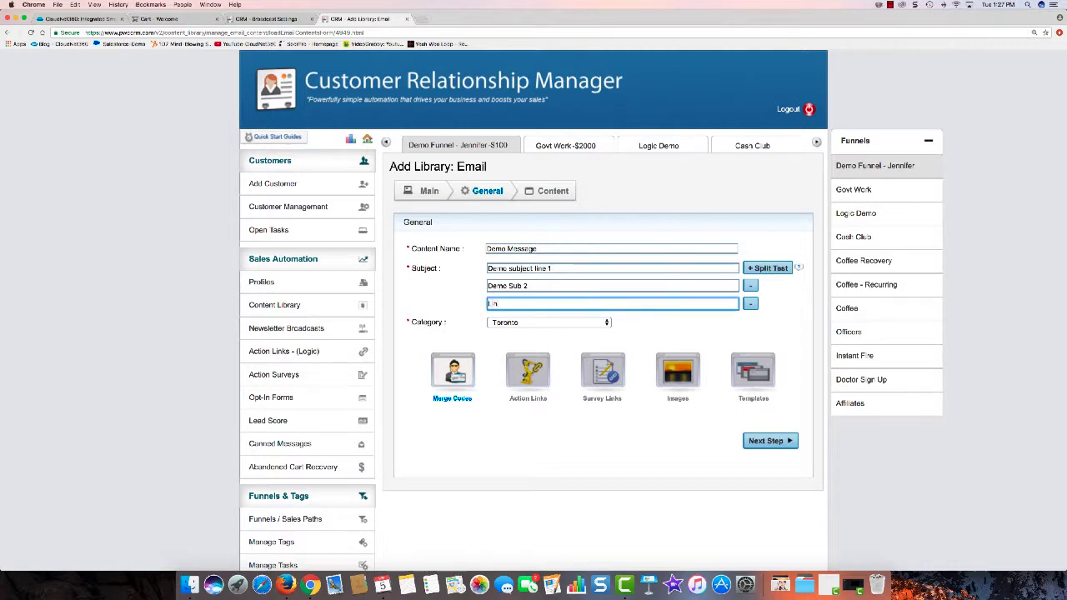
{"action": "type", "text": "e 3 demi"}
{"action": "key", "text": "BackSpace"}
{"action": "key", "text": "BackSpace"}
{"action": "key", "text": "BackSpace"}
{"action": "key", "text": "BackSpace"}
{"action": "type", "text": "Demo"}
Step: Add a fourth split-test subject line reading "Demo Number 4"
{"action": "left_click", "coordinate": [778, 272]}
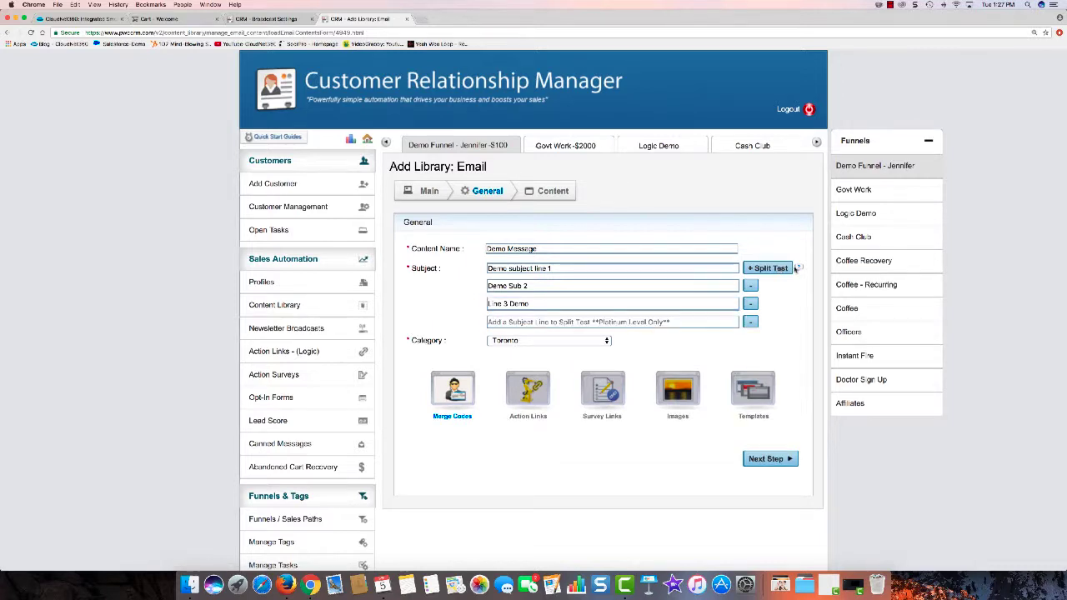
{"action": "left_click", "coordinate": [625, 321]}
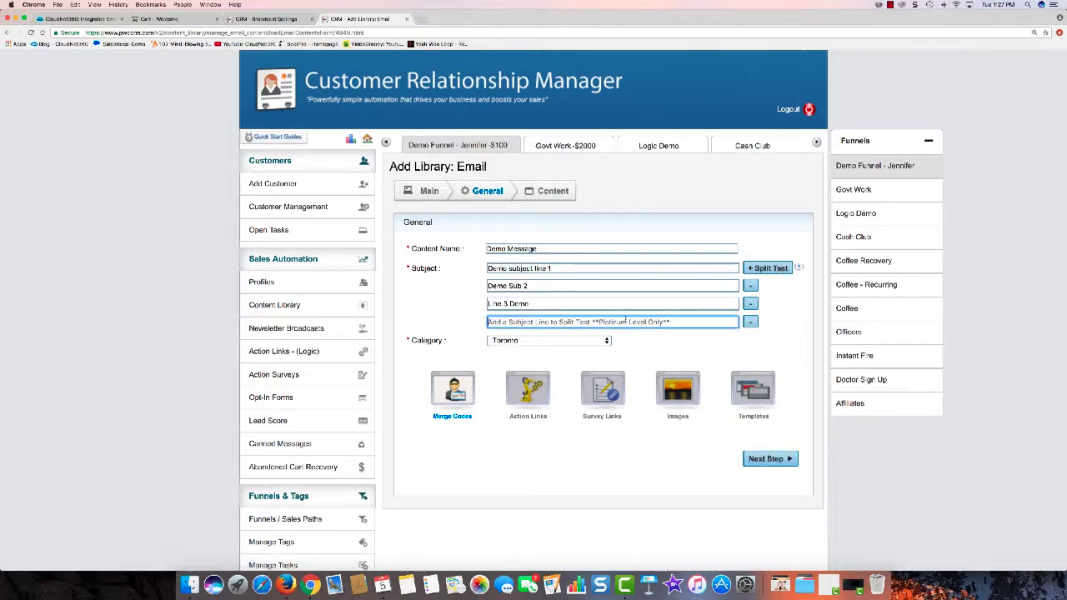
{"action": "type", "text": "Deo "}
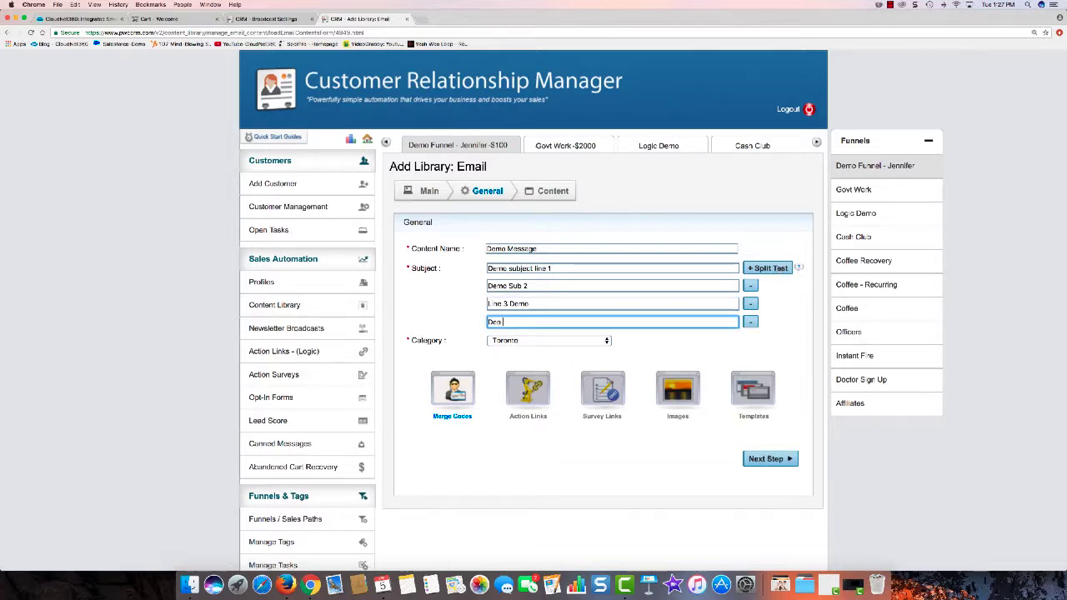
{"action": "type", "text": "Number 4"}
{"action": "left_click", "coordinate": [496, 322]}
{"action": "type", "text": "m"}
Step: Move on to the email content and write "This is my email message." below the greeting line
{"action": "left_click", "coordinate": [763, 460]}
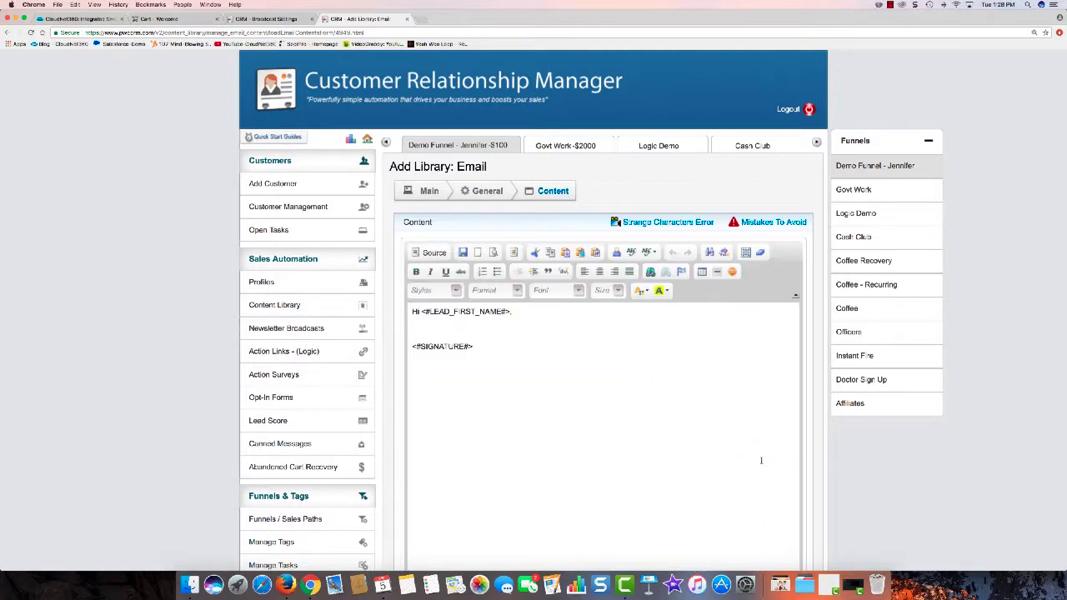
{"action": "left_click", "coordinate": [515, 310]}
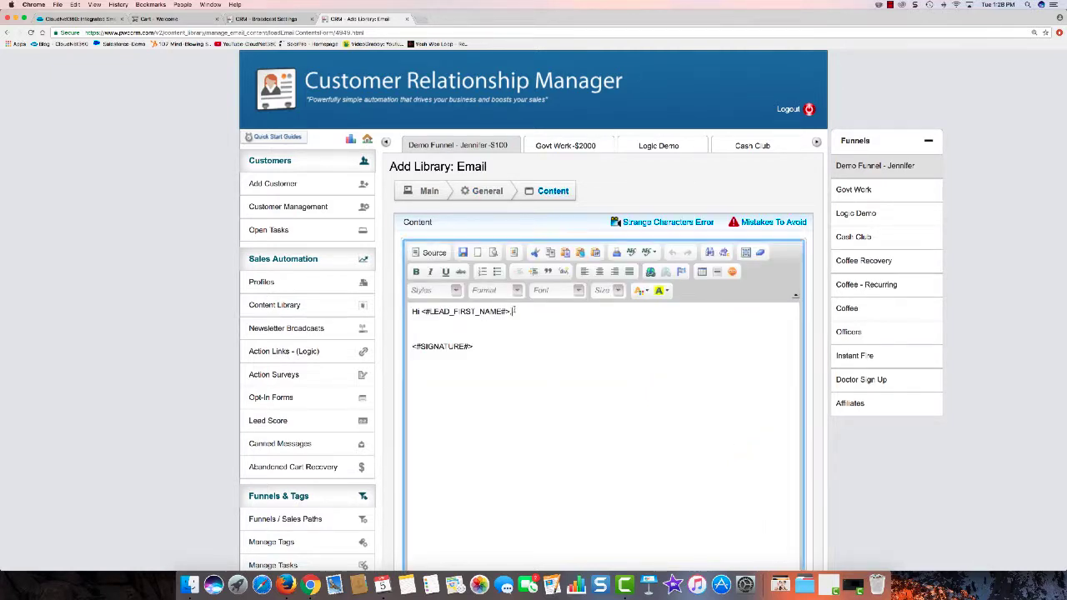
{"action": "key", "text": "Return"}
{"action": "key", "text": "Return"}
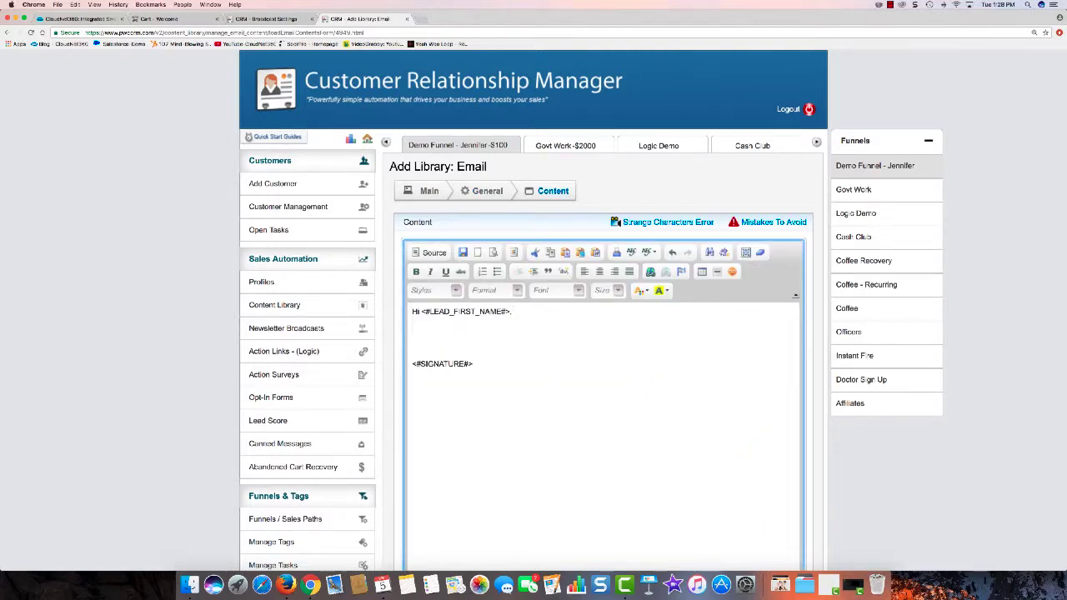
{"action": "type", "text": "This is my email message."}
Step: Save the library email and start a broadcast from it
{"action": "scroll", "coordinate": [507, 315], "scroll_direction": "down", "scroll_amount": 3}
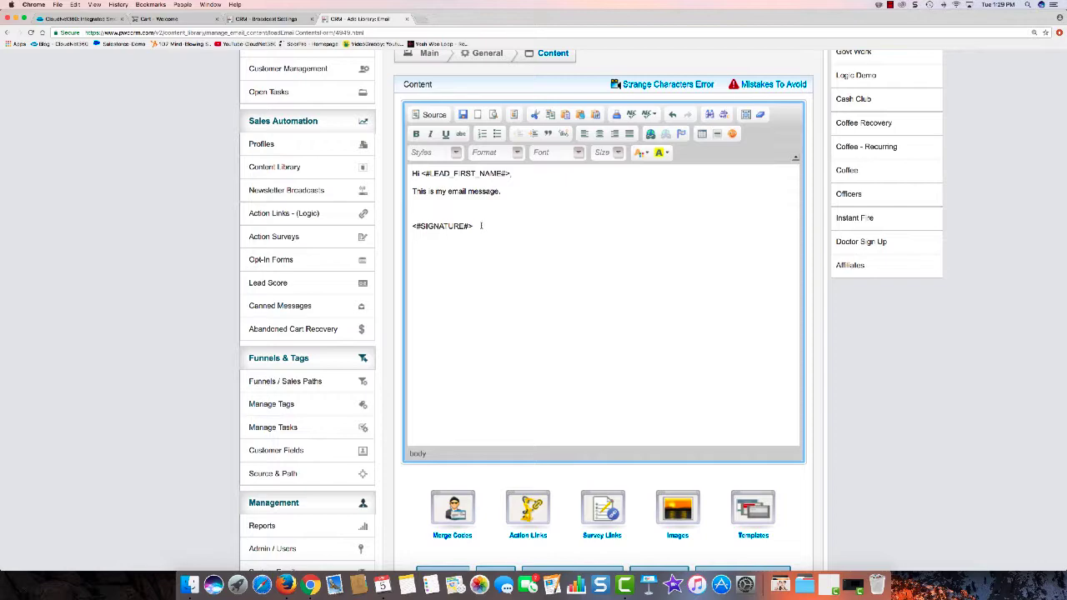
{"action": "scroll", "coordinate": [481, 225], "scroll_direction": "down", "scroll_amount": 5}
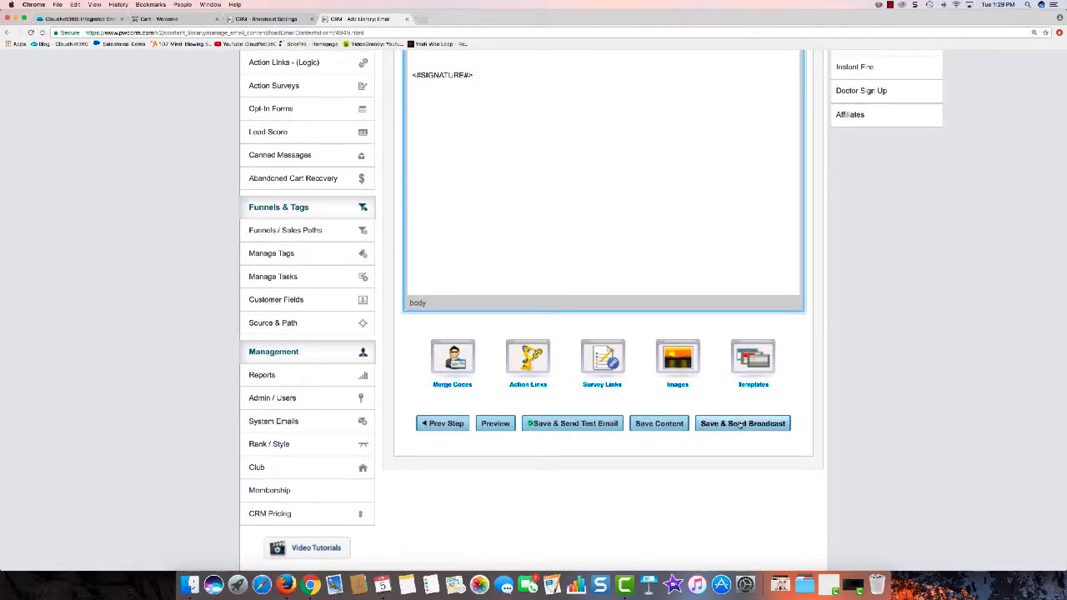
{"action": "left_click", "coordinate": [739, 423]}
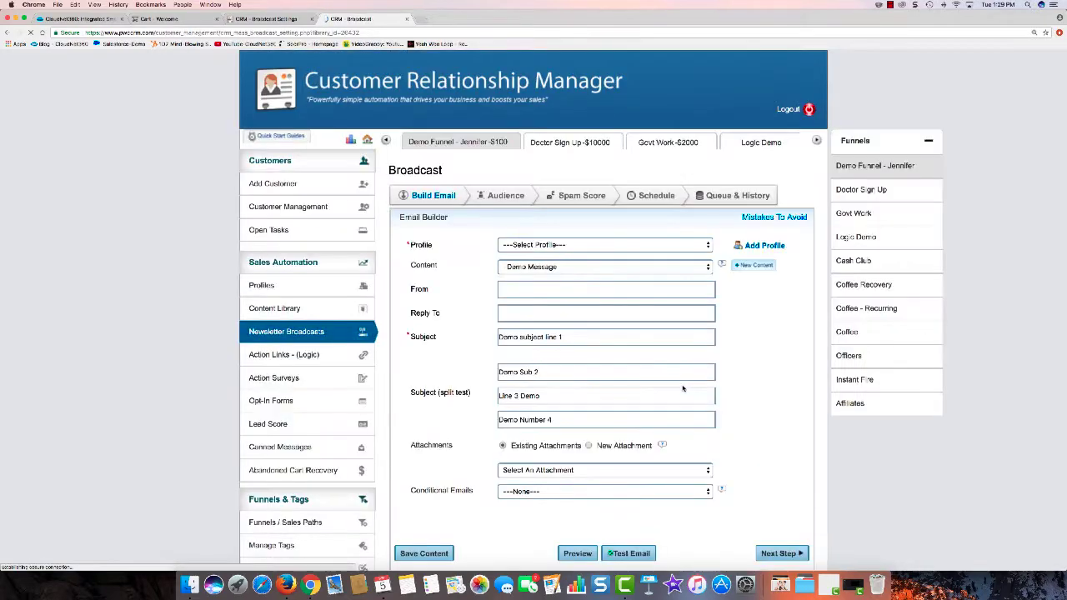
Step: Choose the sender profile for the broadcast from the profile list
{"action": "scroll", "coordinate": [628, 240], "scroll_direction": "down", "scroll_amount": 3}
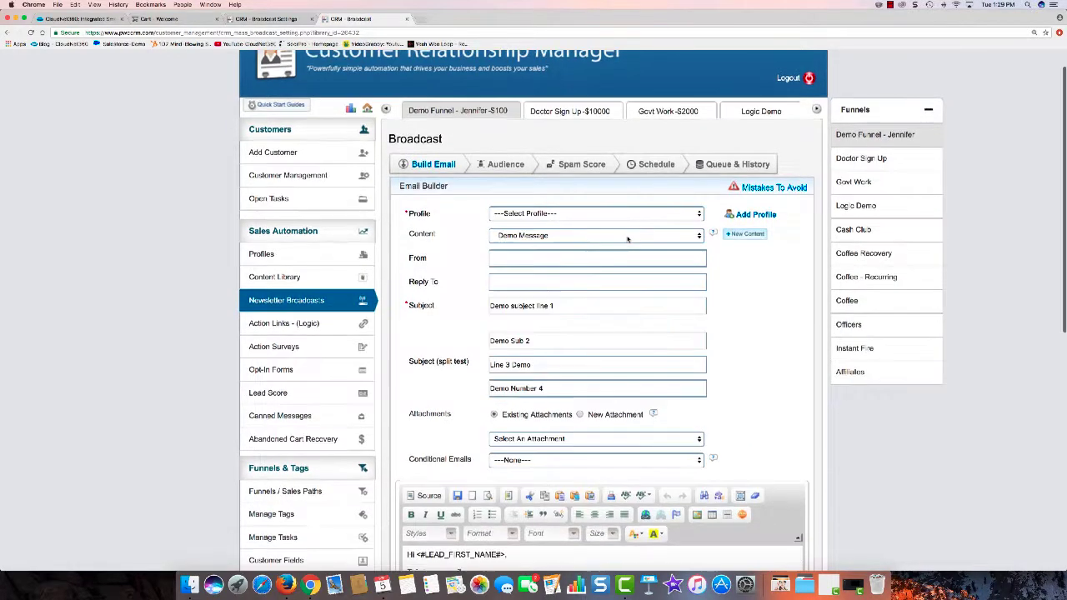
{"action": "left_click", "coordinate": [557, 144]}
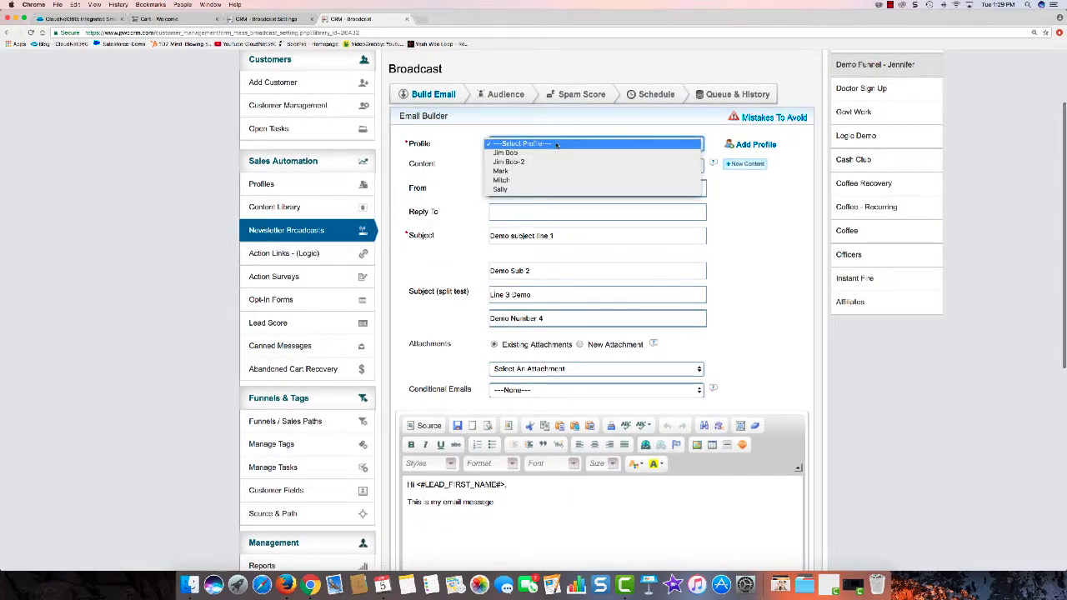
{"action": "left_click", "coordinate": [518, 190]}
Step: Insert two blank lines between the phone number and the company name in the signature
{"action": "scroll", "coordinate": [717, 225], "scroll_direction": "down", "scroll_amount": 6}
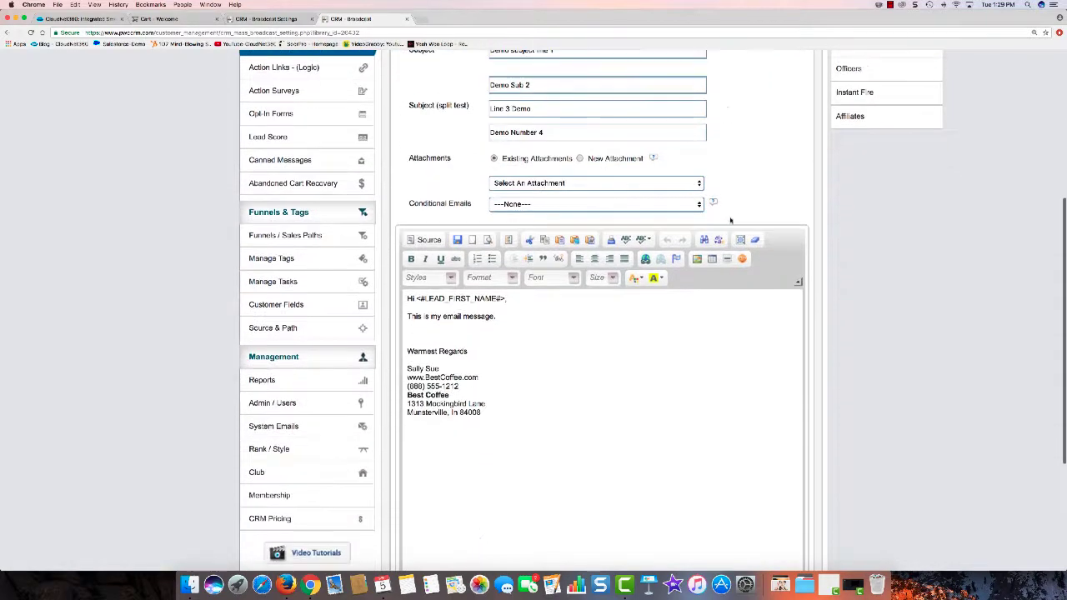
{"action": "left_click", "coordinate": [470, 359]}
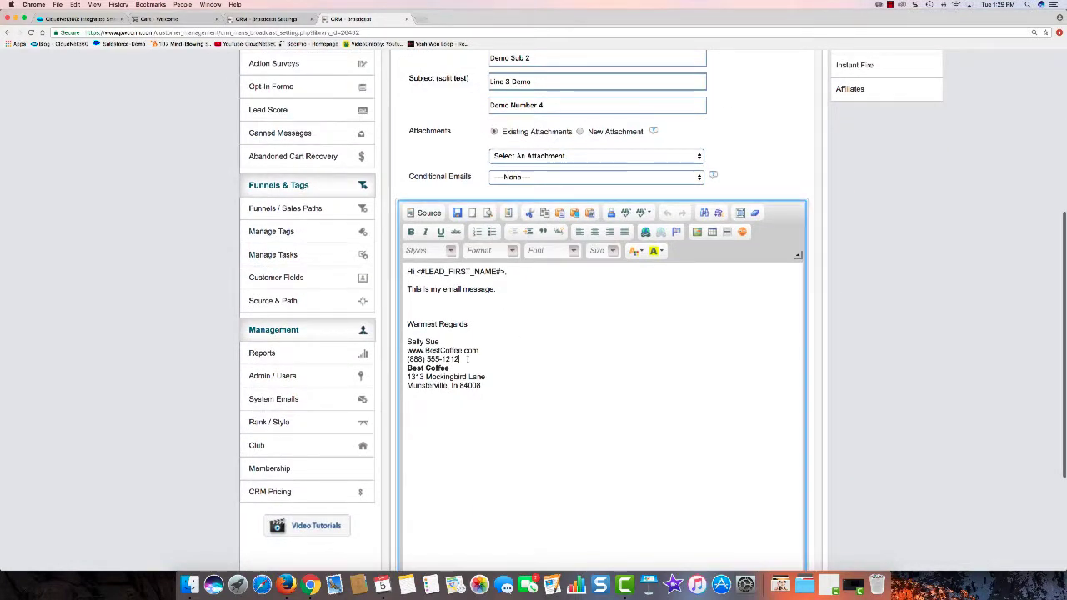
{"action": "key", "text": "Return"}
{"action": "key", "text": "Return"}
{"action": "scroll", "coordinate": [514, 345], "scroll_direction": "down", "scroll_amount": 5}
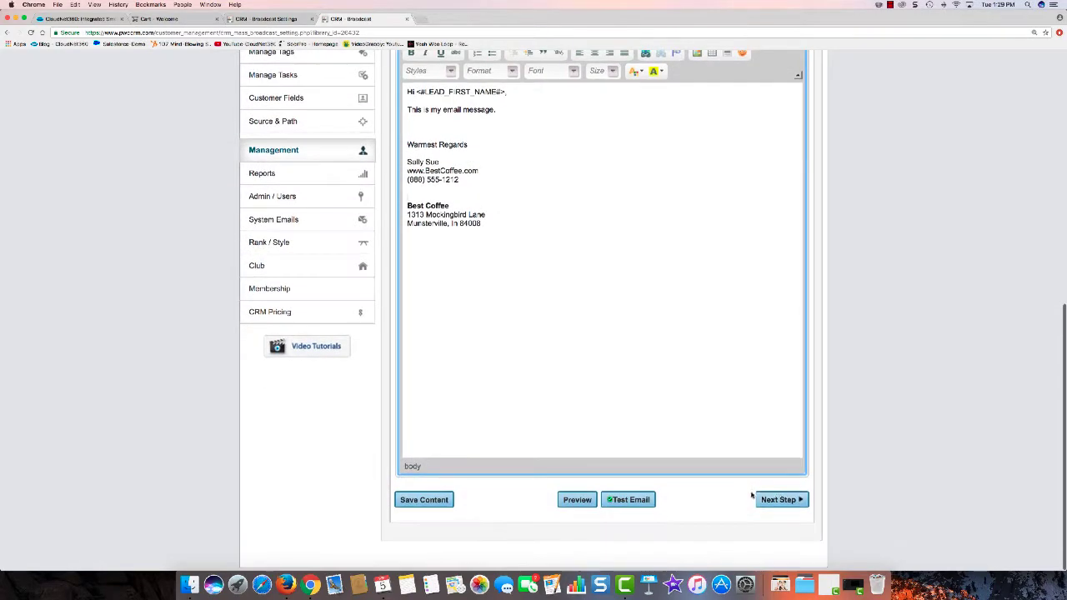
Step: Advance to the audience step and open the targeted audience search
{"action": "left_click", "coordinate": [772, 498]}
{"action": "scroll", "coordinate": [695, 345], "scroll_direction": "up", "scroll_amount": 8}
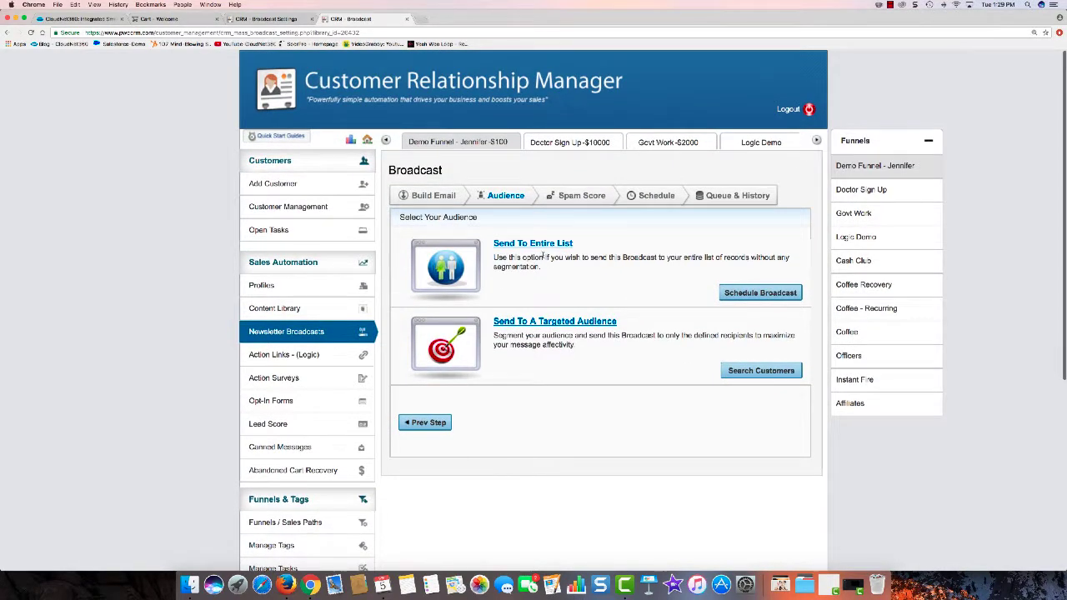
{"action": "left_click", "coordinate": [570, 325]}
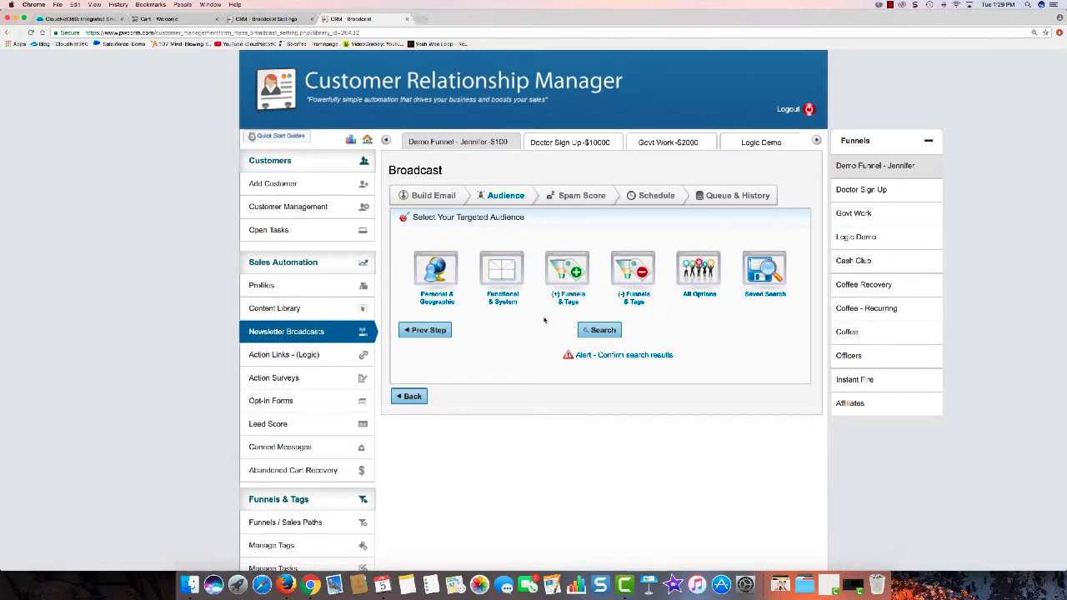
Step: Examine the targeted audience filter categories, from personal and geographic through all options
{"action": "left_click", "coordinate": [446, 279]}
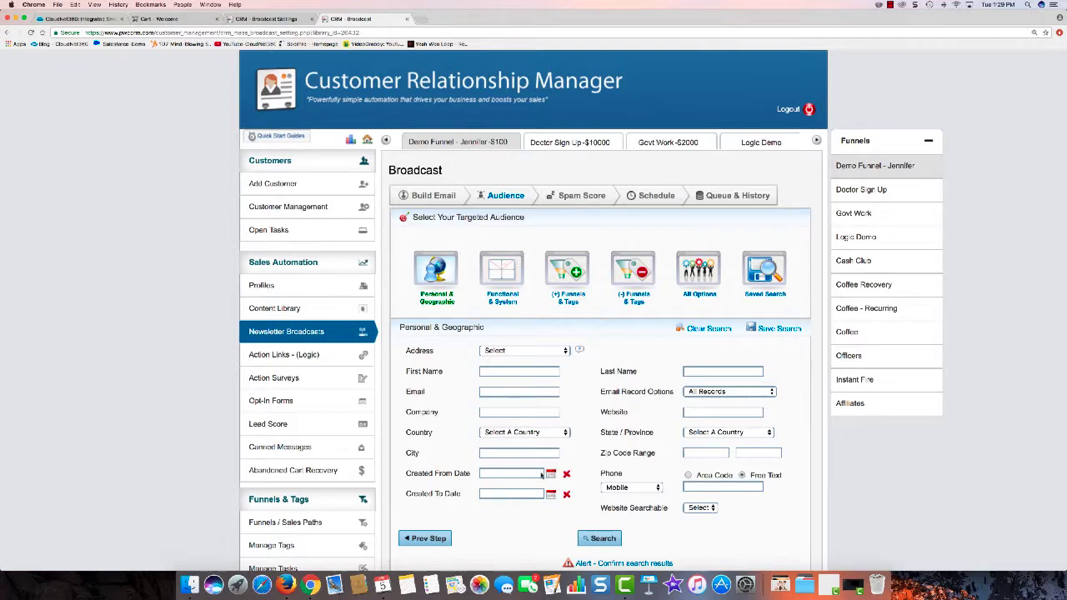
{"action": "left_click", "coordinate": [514, 281]}
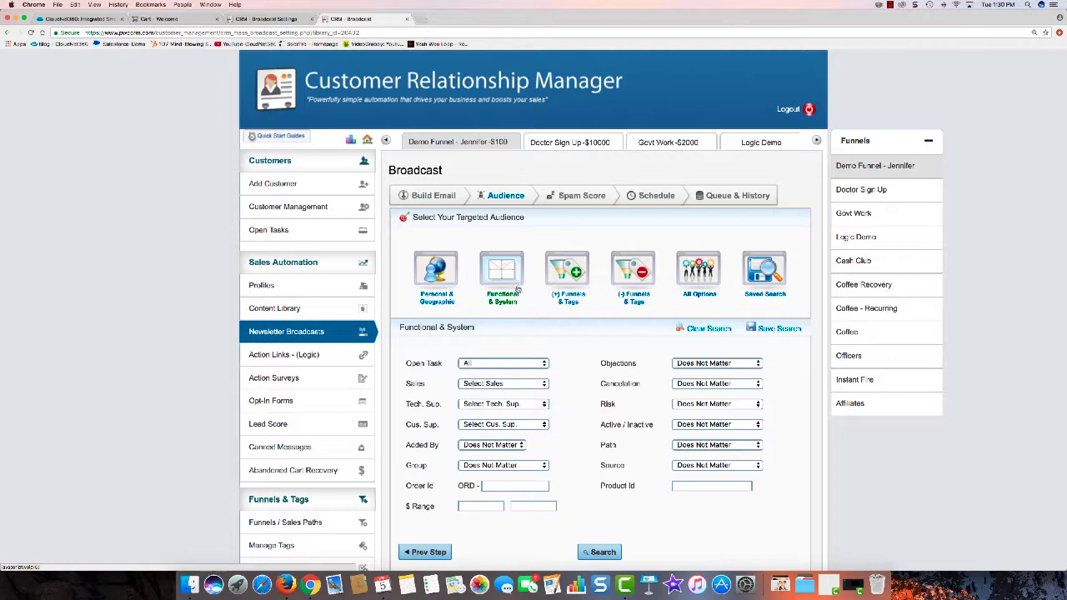
{"action": "left_click", "coordinate": [552, 284]}
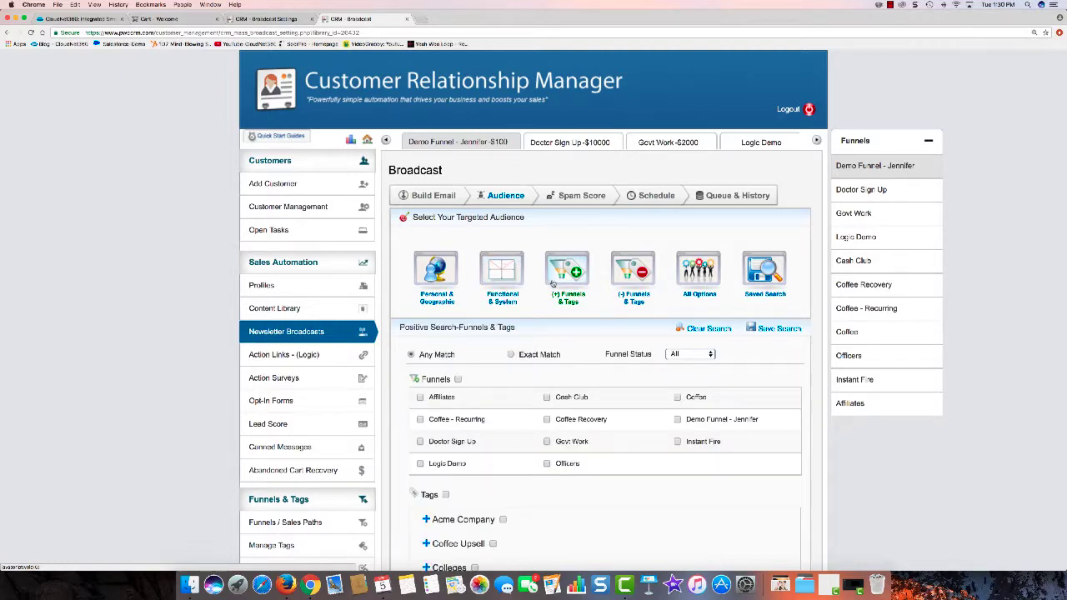
{"action": "left_click", "coordinate": [699, 271]}
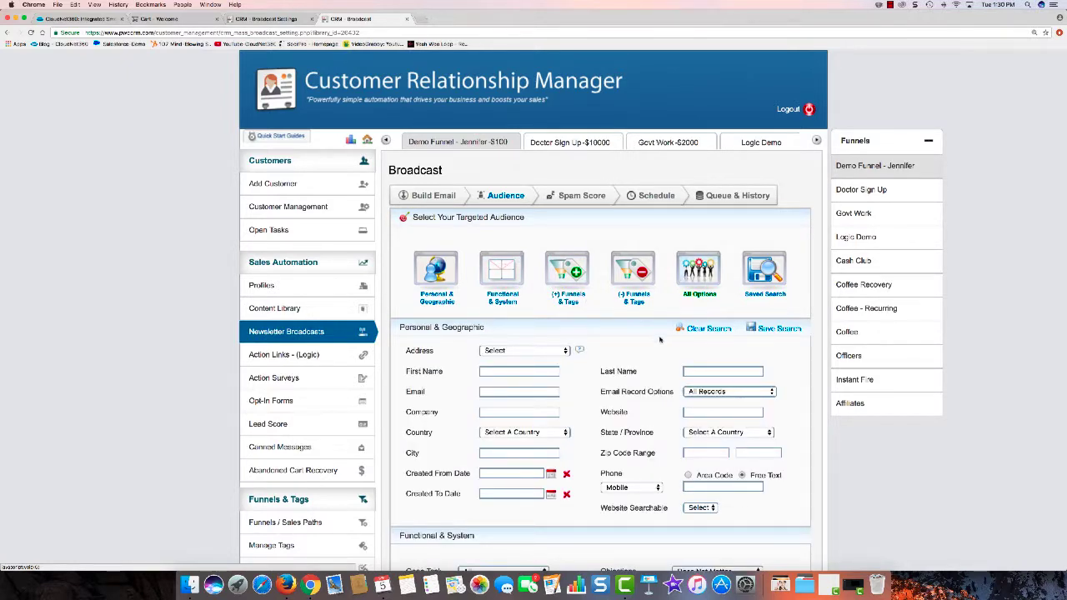
{"action": "scroll", "coordinate": [659, 338], "scroll_direction": "down", "scroll_amount": 5}
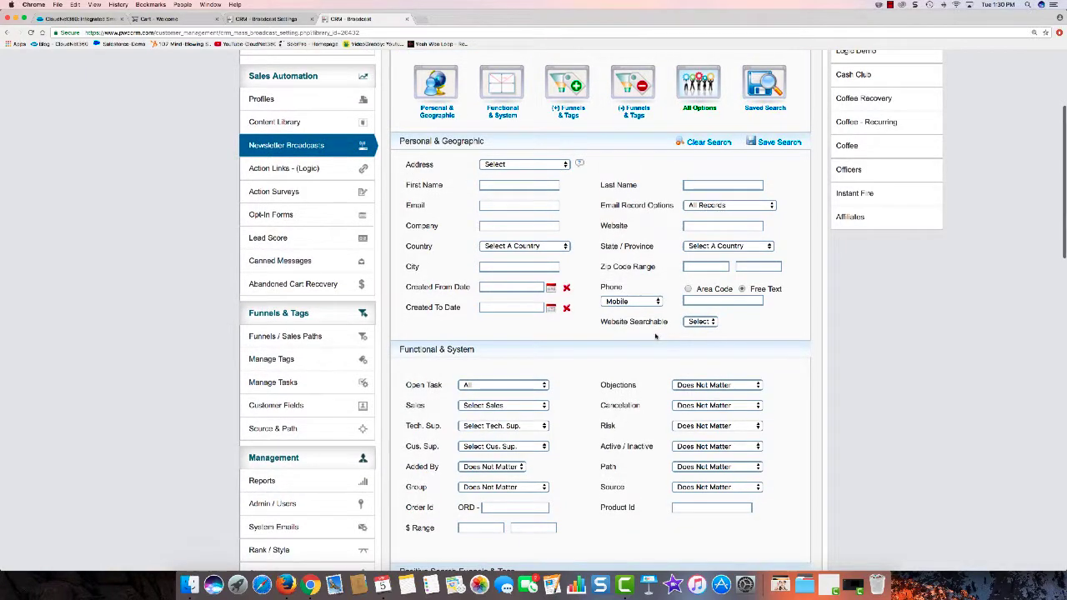
{"action": "scroll", "coordinate": [655, 336], "scroll_direction": "down", "scroll_amount": 2}
{"action": "scroll", "coordinate": [655, 336], "scroll_direction": "down", "scroll_amount": 3}
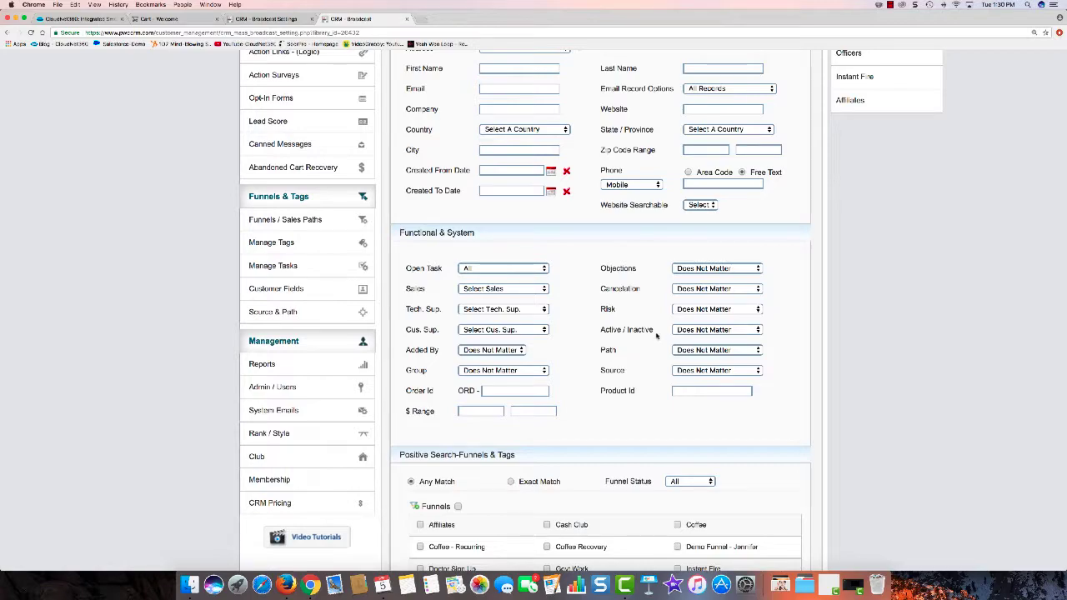
{"action": "scroll", "coordinate": [655, 336], "scroll_direction": "up", "scroll_amount": 12}
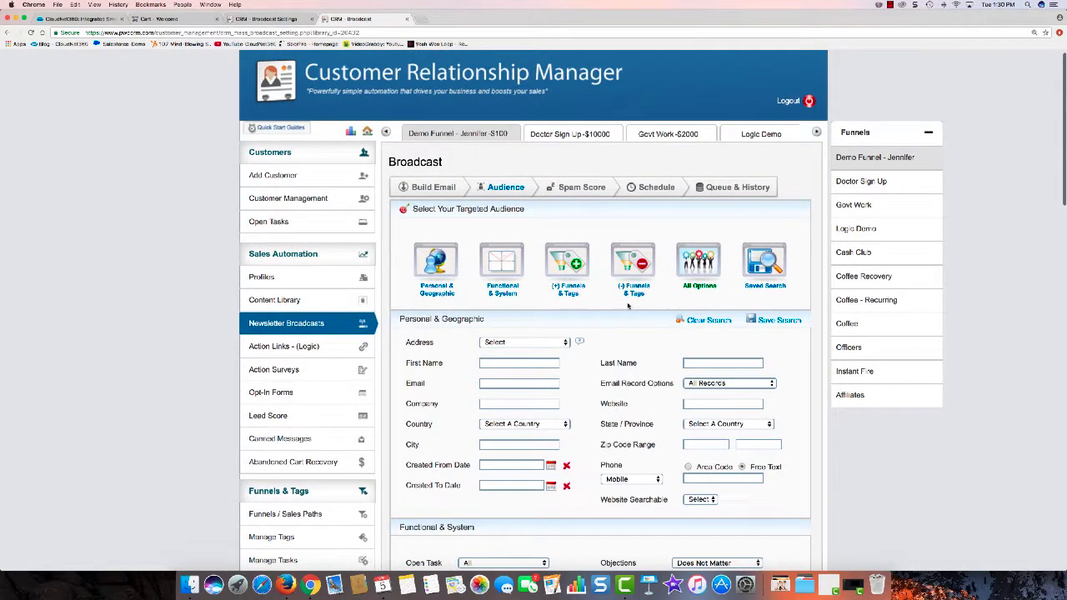
{"action": "scroll", "coordinate": [600, 292], "scroll_direction": "down", "scroll_amount": 2}
{"action": "scroll", "coordinate": [601, 292], "scroll_direction": "down", "scroll_amount": 20}
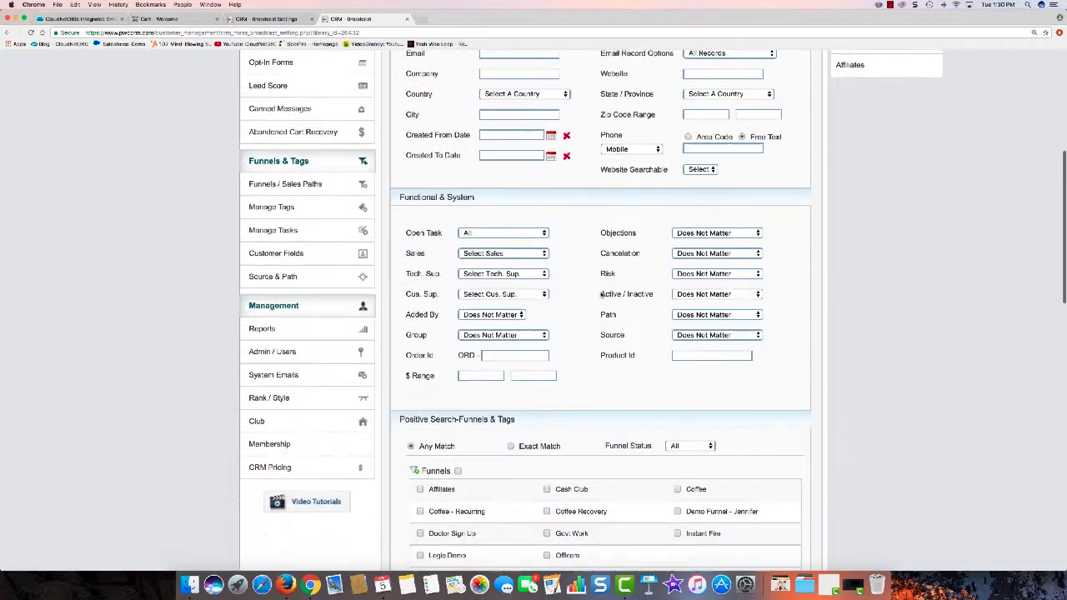
{"action": "scroll", "coordinate": [600, 293], "scroll_direction": "down", "scroll_amount": 16}
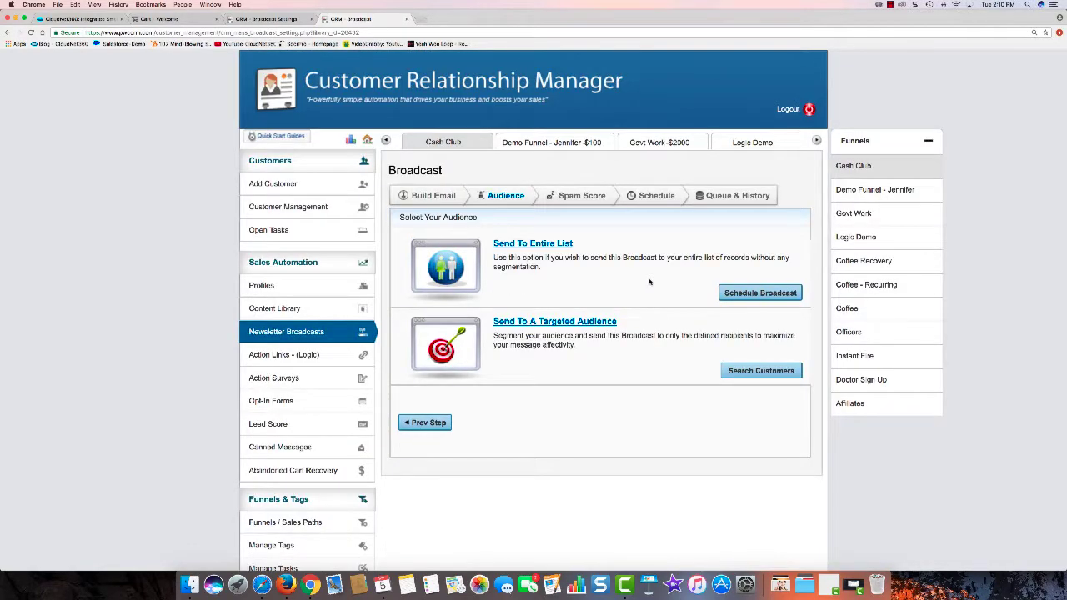
Step: Choose to send the broadcast to the entire list and review the spam analysis
{"action": "left_click", "coordinate": [757, 293]}
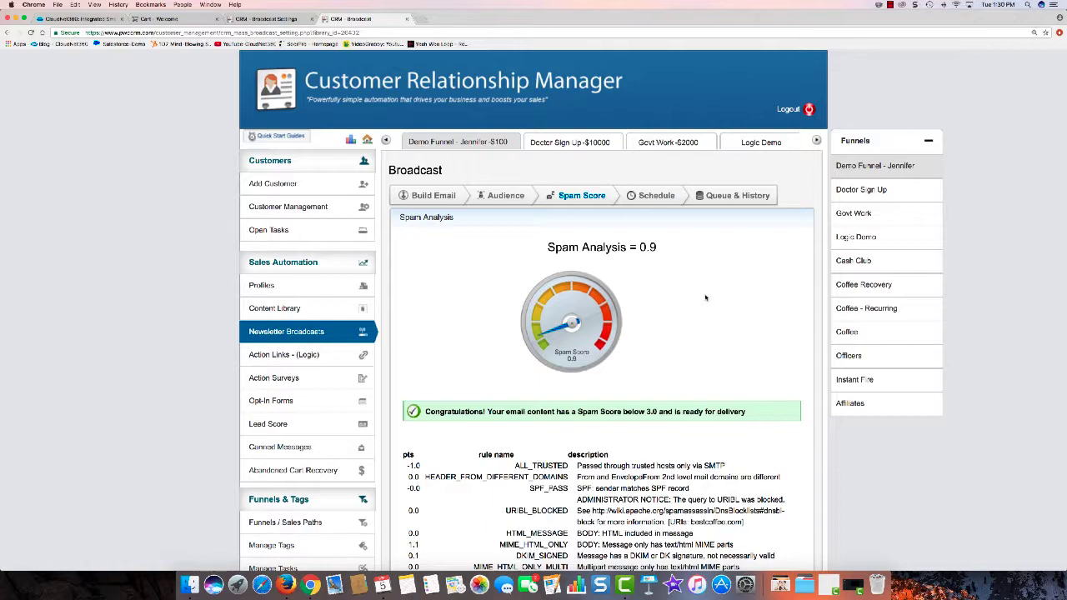
{"action": "scroll", "coordinate": [705, 297], "scroll_direction": "down", "scroll_amount": 7}
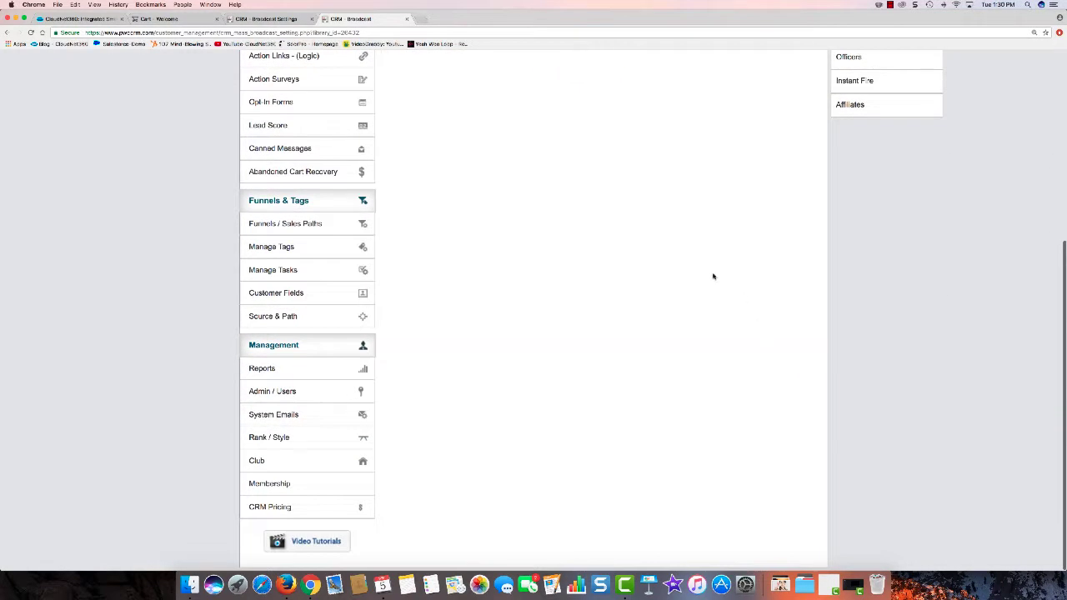
Step: Add the broadcast to the queue for immediate sending and confirm sending to the entire list
{"action": "scroll", "coordinate": [712, 276], "scroll_direction": "up", "scroll_amount": 7}
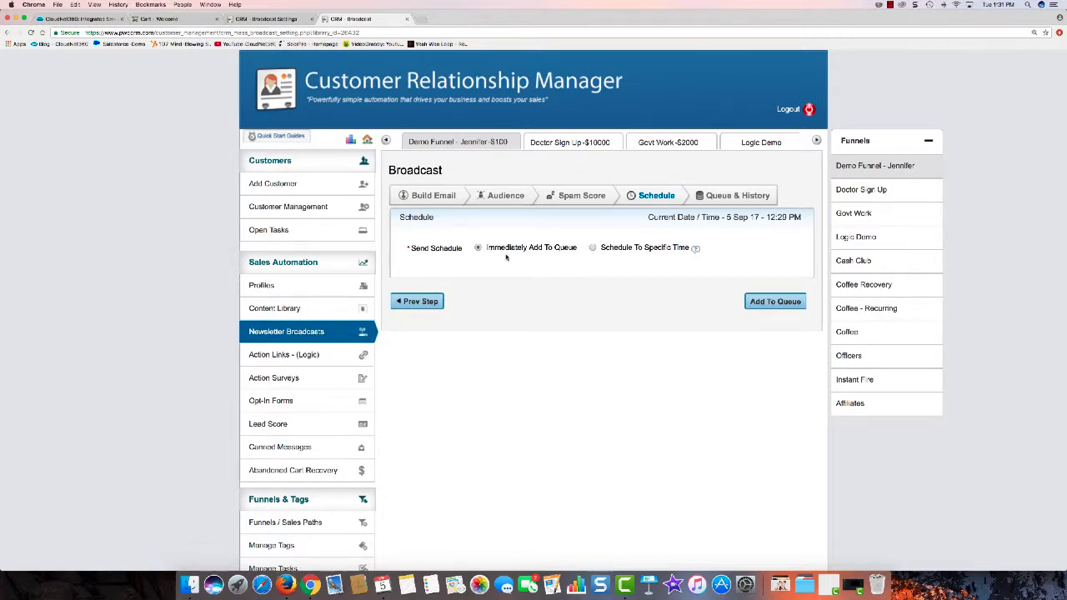
{"action": "left_click", "coordinate": [757, 300]}
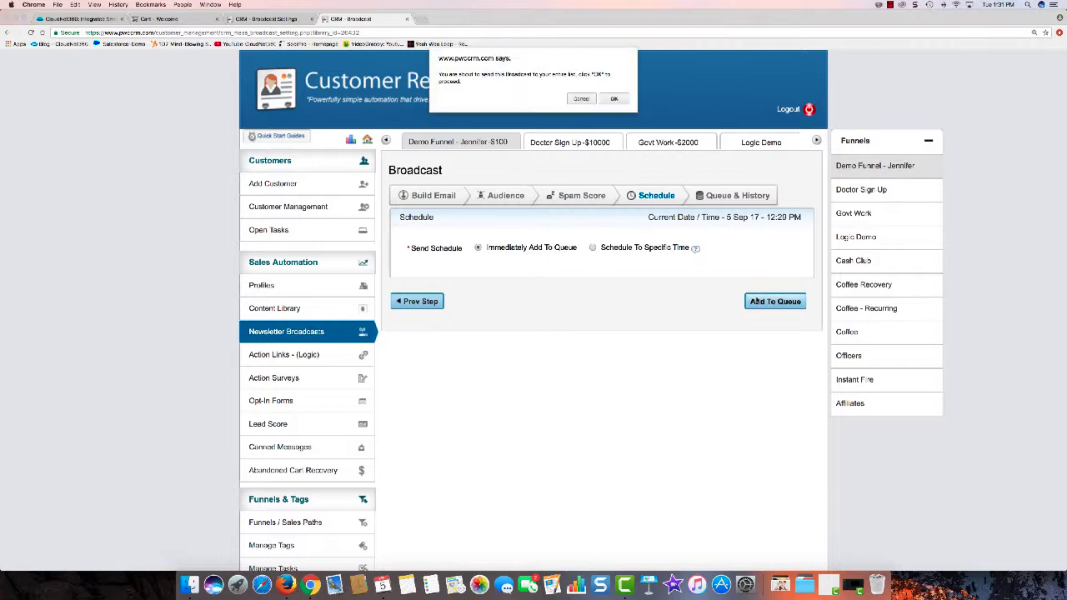
{"action": "left_click", "coordinate": [614, 98]}
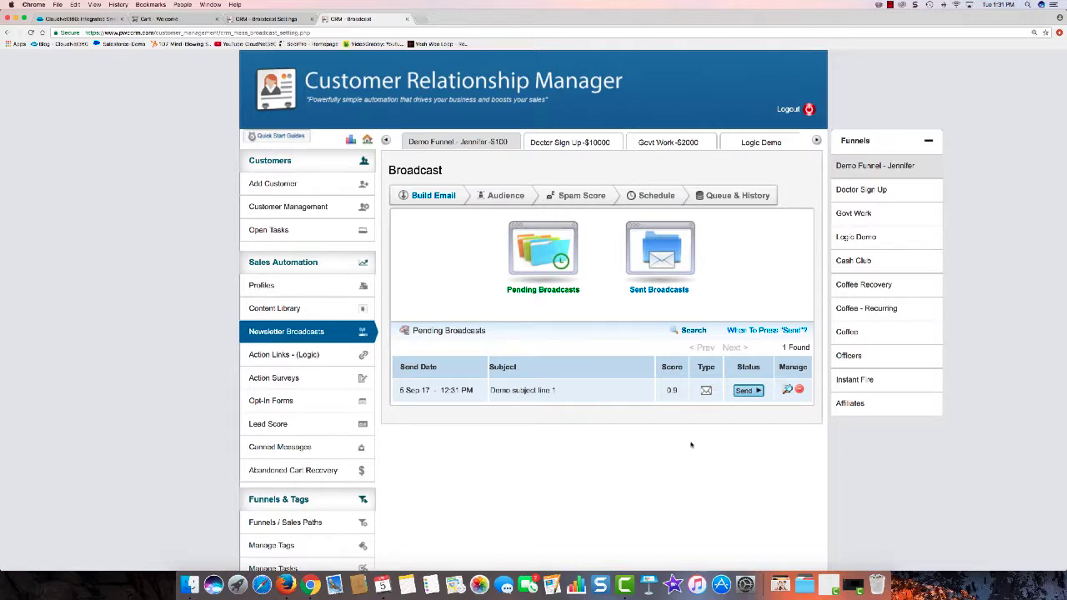
Step: Open the Easy Wealth sales path under the Cash Club funnel in Funnels / Sales Paths
{"action": "left_click", "coordinate": [317, 522]}
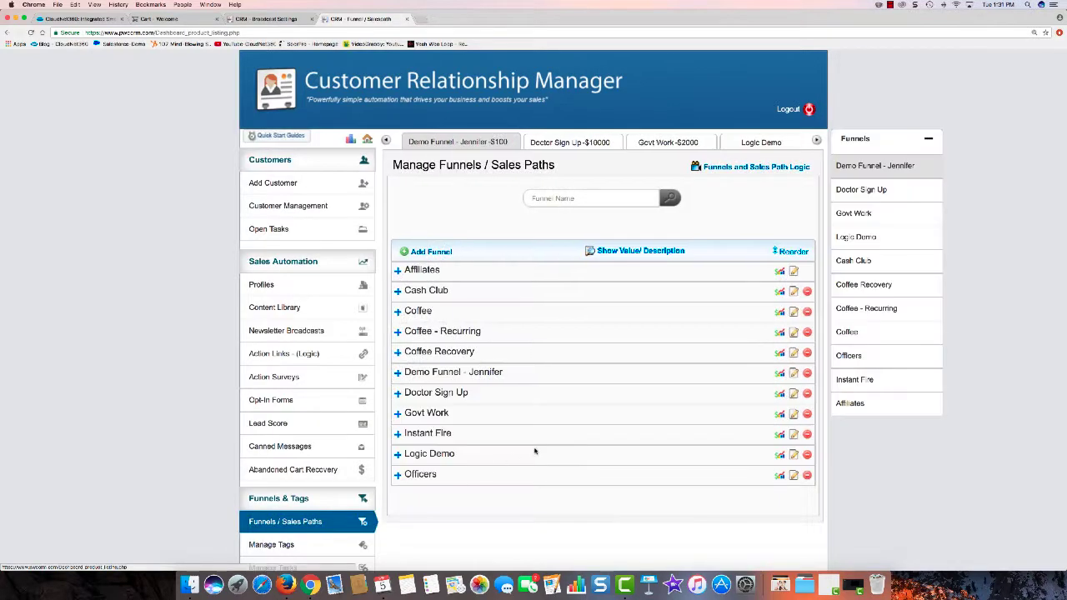
{"action": "left_click", "coordinate": [427, 291]}
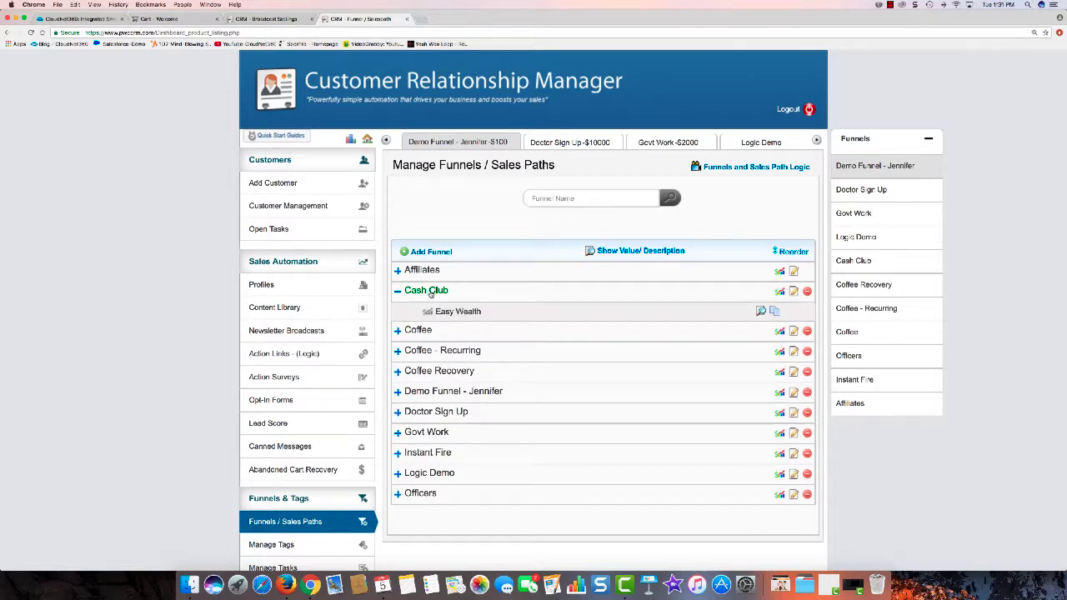
{"action": "left_click", "coordinate": [447, 313]}
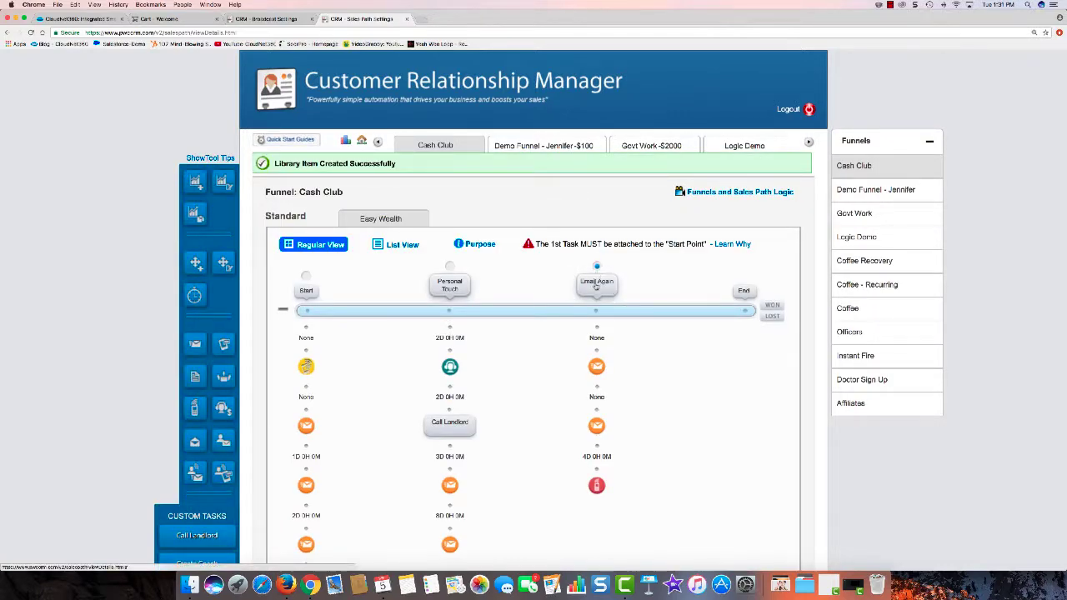
Step: Add an Auto Email task with a sending profile, Demo Content as content and a 06-day delay
{"action": "left_click", "coordinate": [197, 346]}
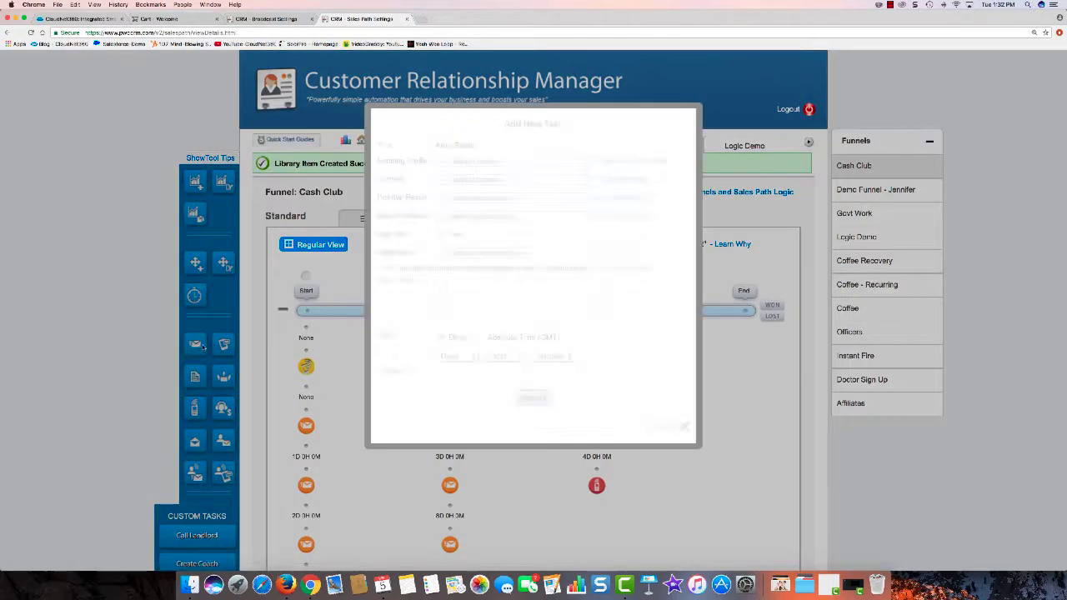
{"action": "left_click", "coordinate": [490, 161]}
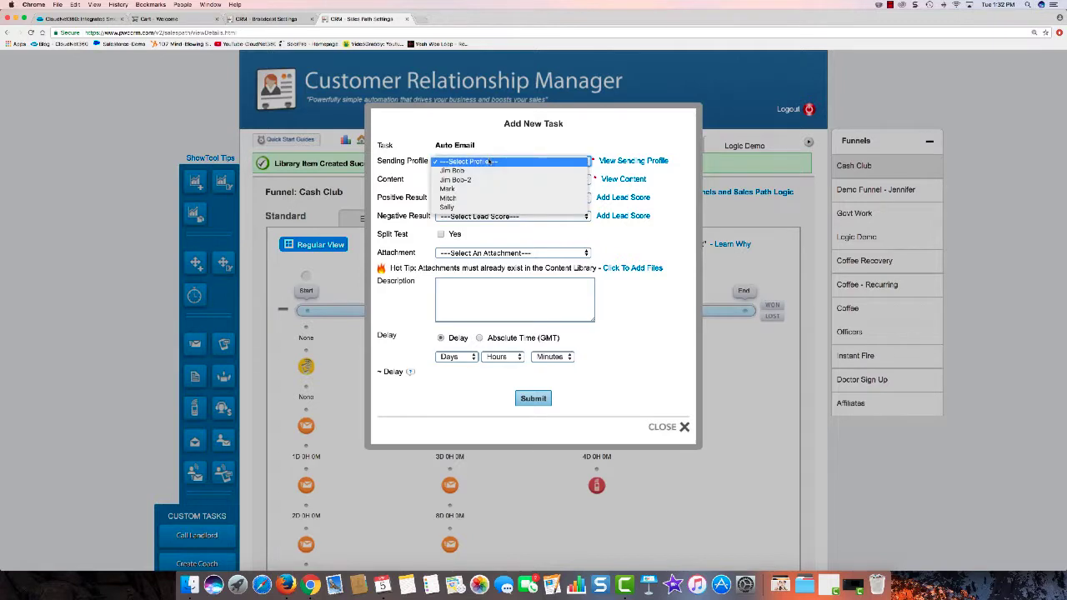
{"action": "left_click", "coordinate": [458, 197]}
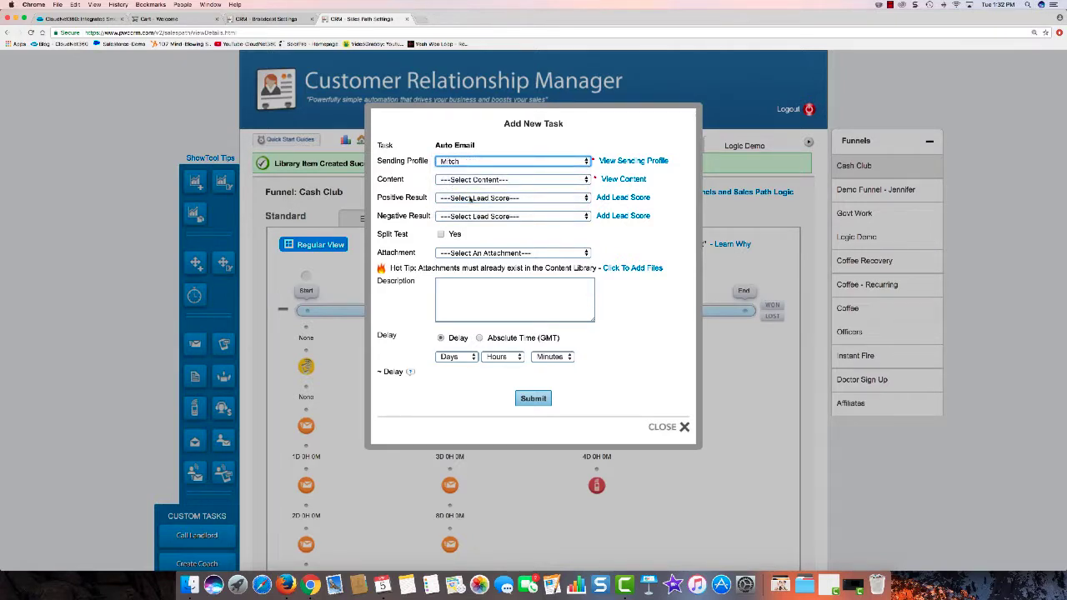
{"action": "left_click", "coordinate": [476, 179]}
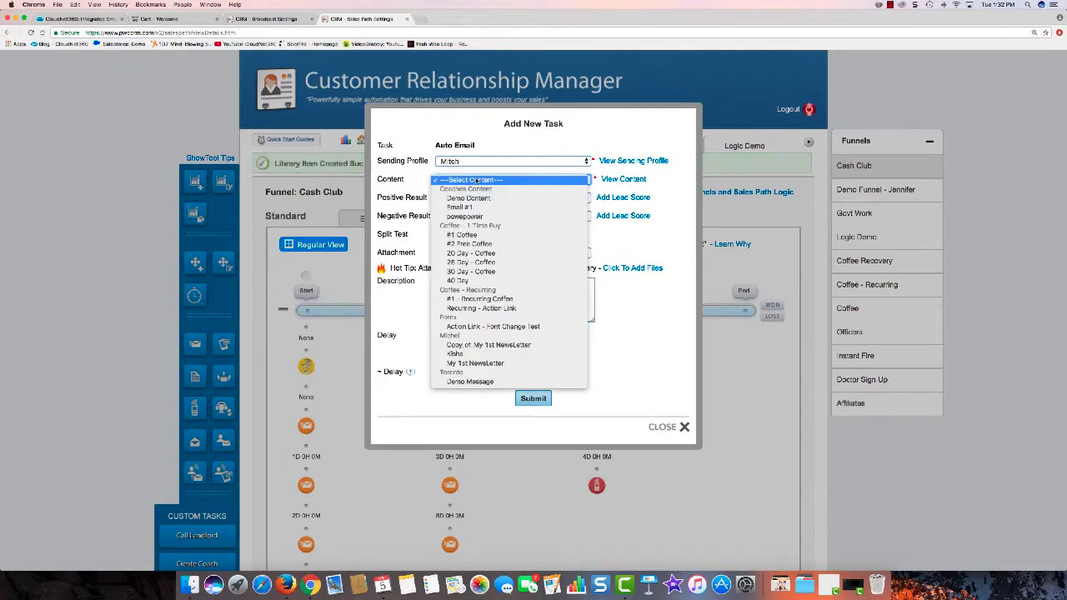
{"action": "left_click", "coordinate": [473, 198]}
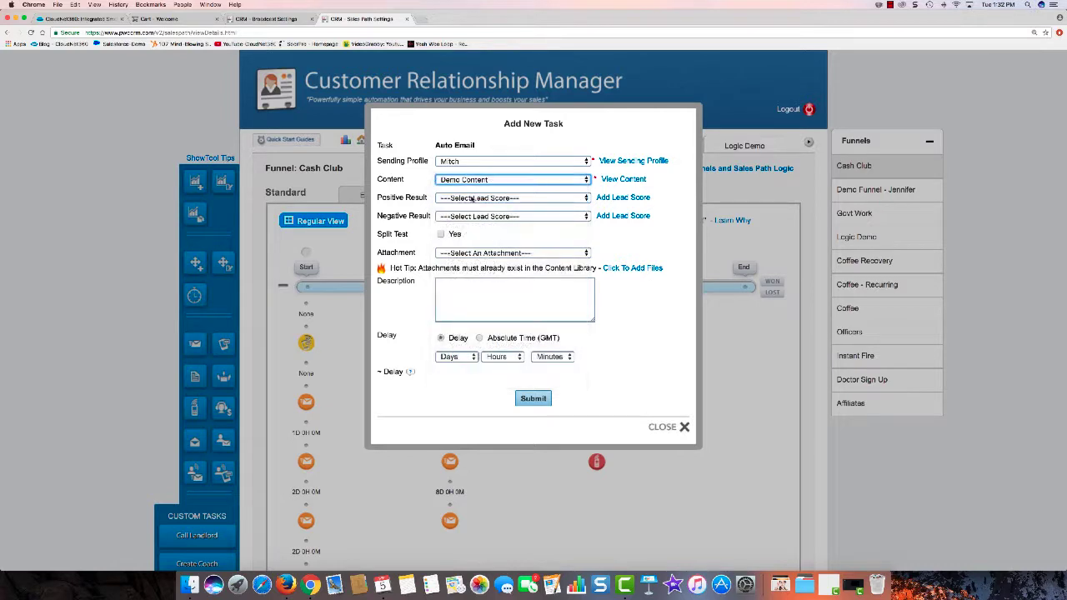
{"action": "left_click", "coordinate": [449, 356]}
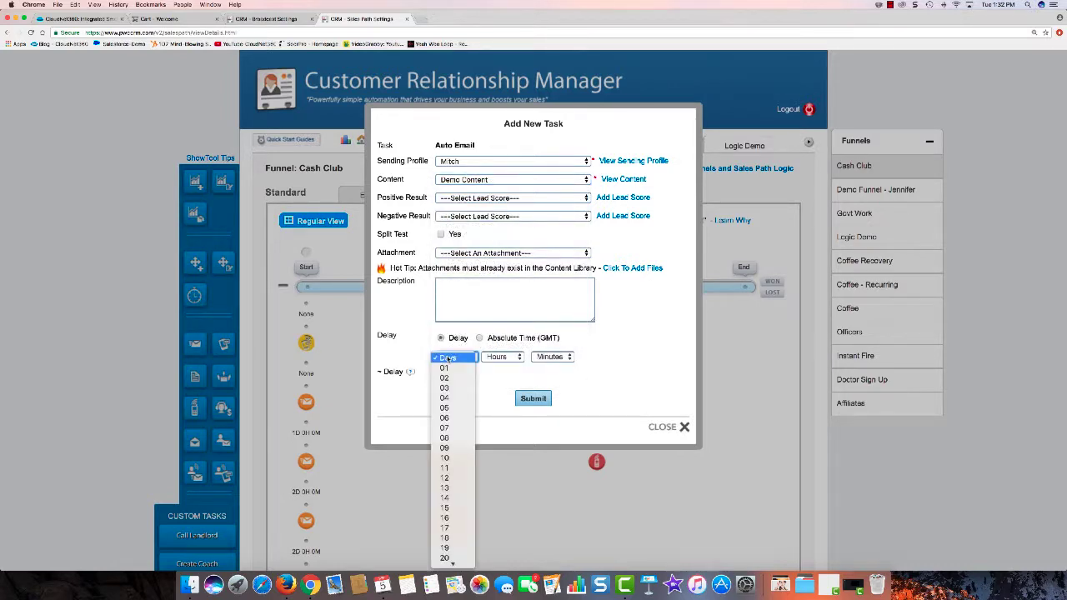
{"action": "left_click", "coordinate": [450, 418]}
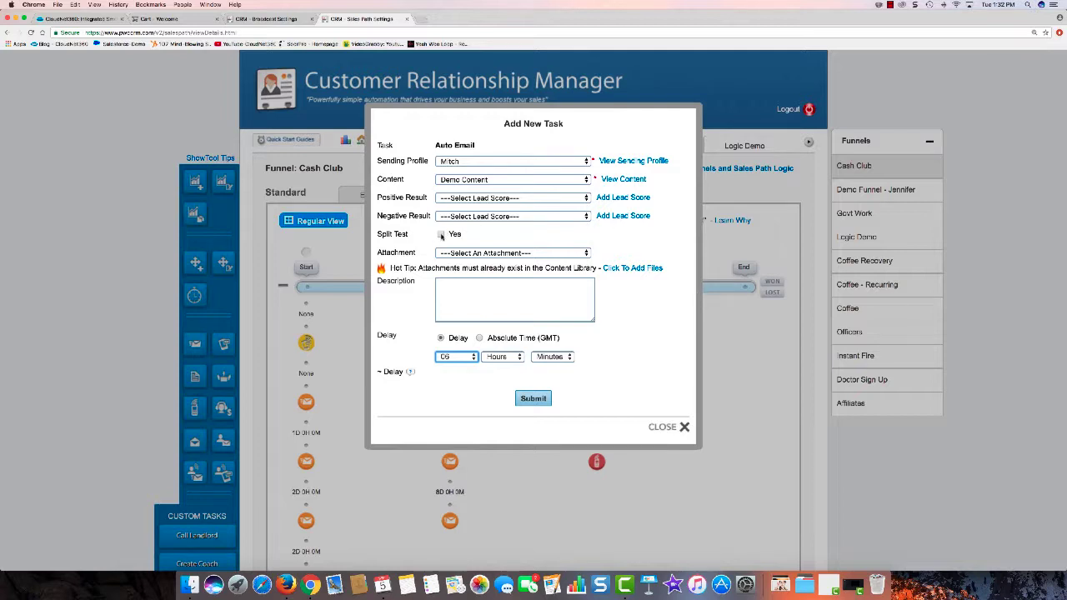
{"action": "left_click", "coordinate": [525, 399]}
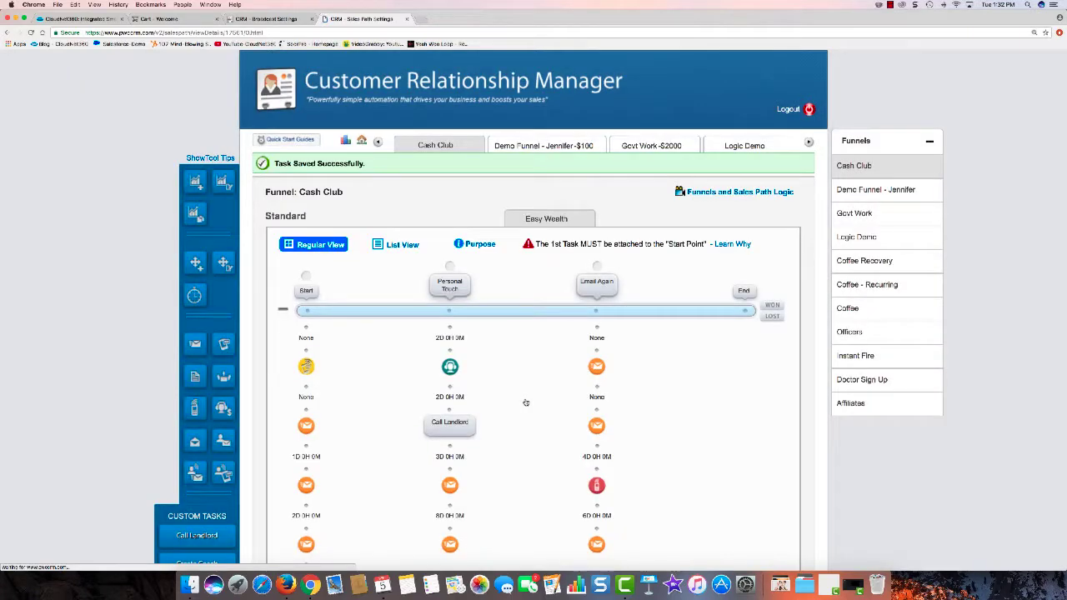
Step: Review the task sequence laid out in the Cash Club funnel path
{"action": "scroll", "coordinate": [537, 401], "scroll_direction": "down", "scroll_amount": 2}
{"action": "scroll", "coordinate": [538, 401], "scroll_direction": "down", "scroll_amount": 1}
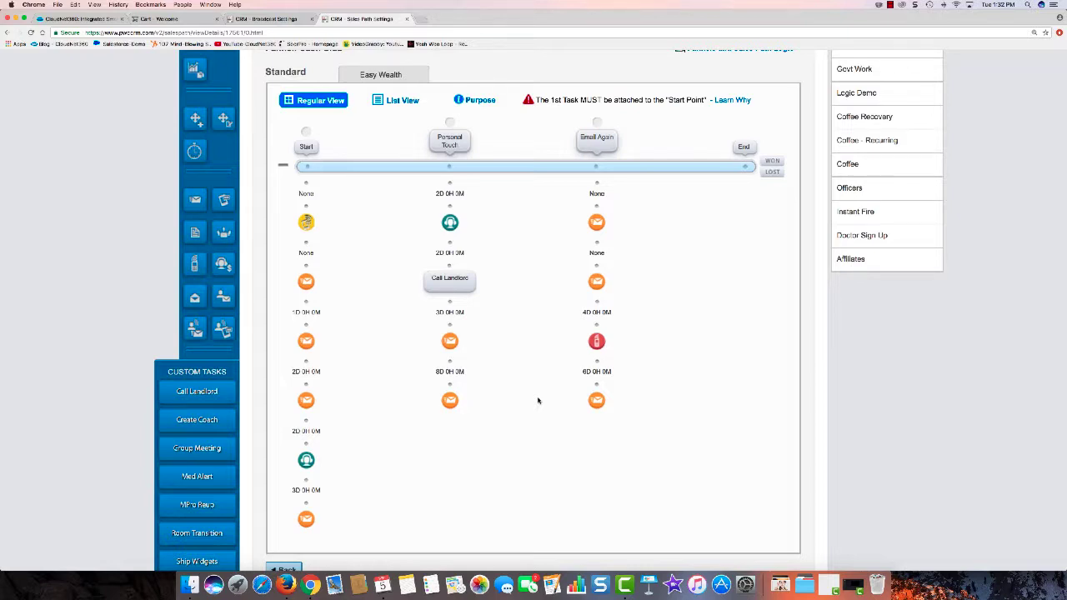
{"action": "scroll", "coordinate": [538, 401], "scroll_direction": "down", "scroll_amount": 1}
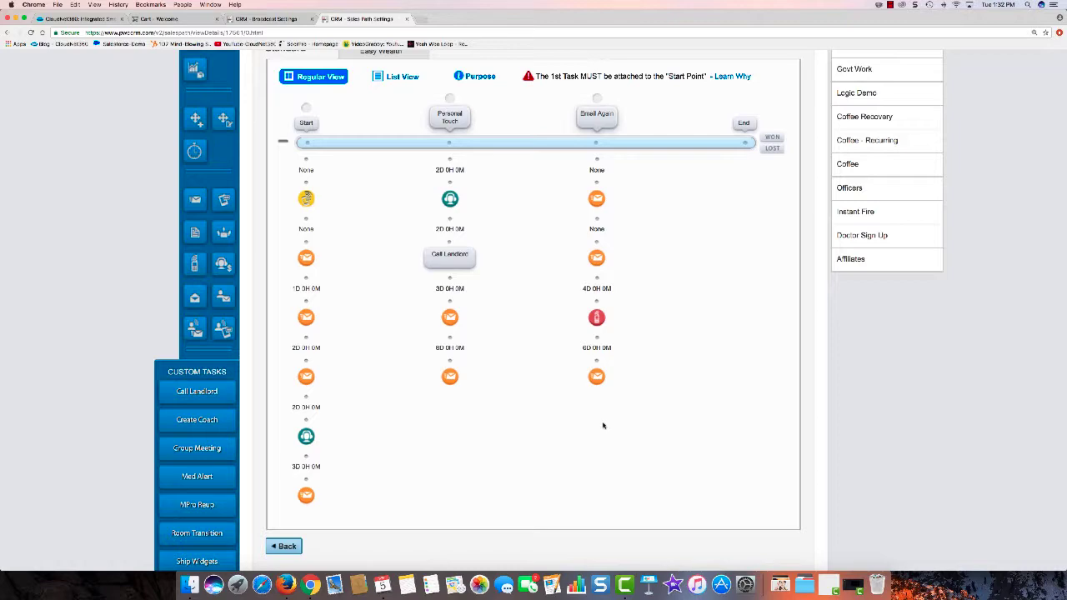
{"action": "scroll", "coordinate": [587, 431], "scroll_direction": "up", "scroll_amount": 4}
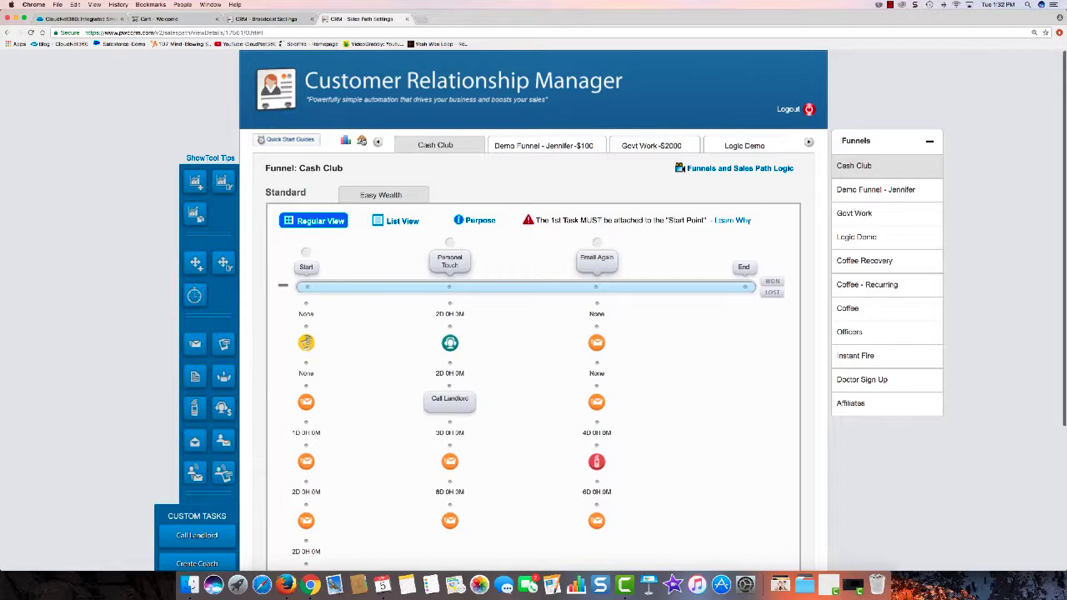
Step: Go to Customer Management from the dashboard and open the first customer's record
{"action": "left_click", "coordinate": [362, 140]}
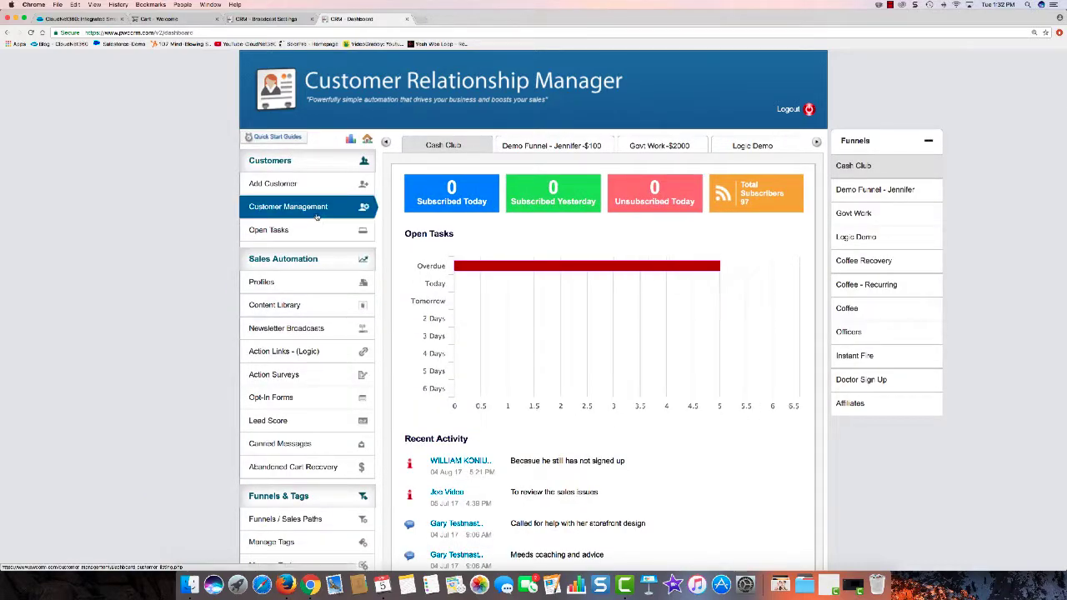
{"action": "left_click", "coordinate": [316, 220]}
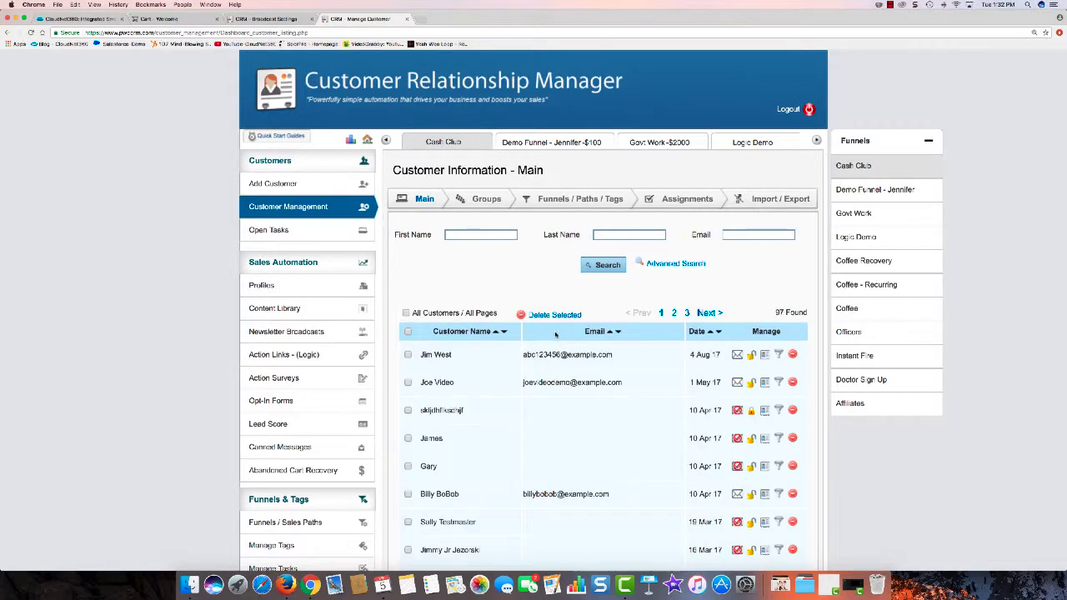
{"action": "left_click", "coordinate": [444, 356]}
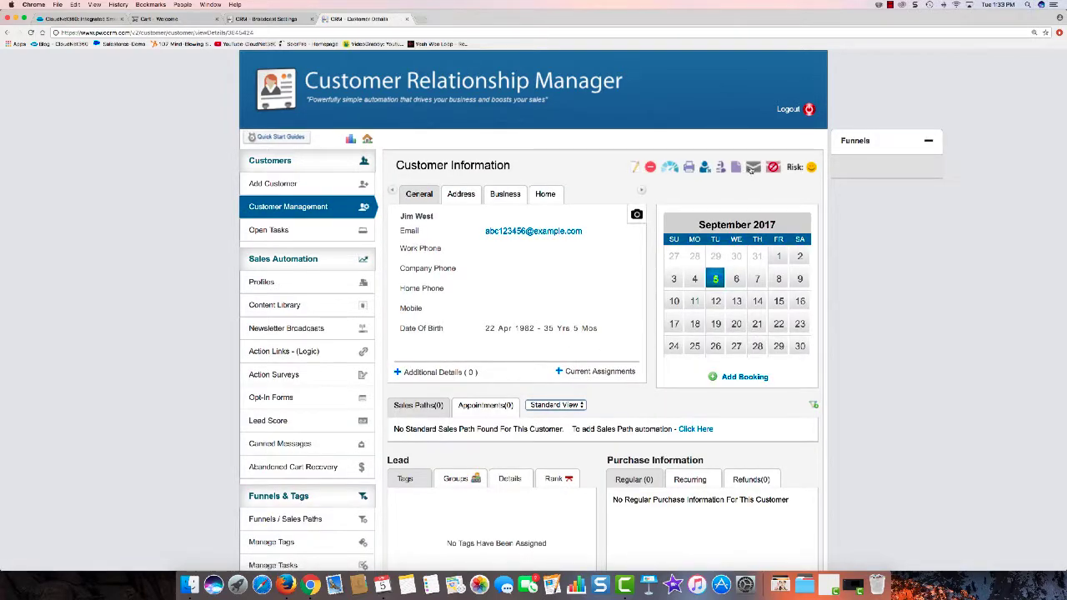
Step: Start a direct email to this customer and choose the first sending profile
{"action": "left_click", "coordinate": [752, 167]}
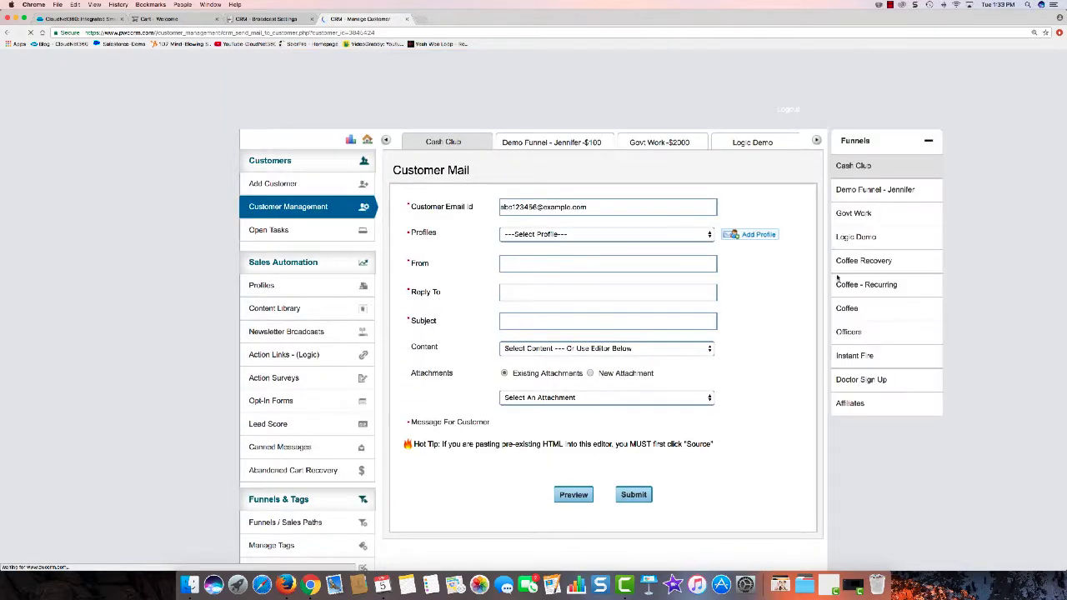
{"action": "left_click", "coordinate": [526, 236]}
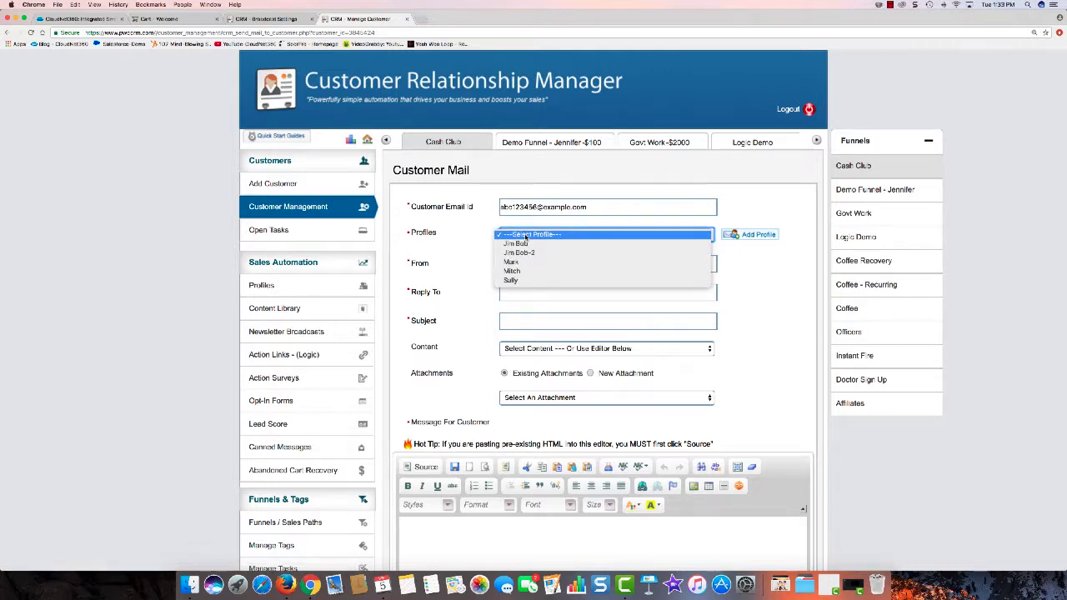
{"action": "left_click", "coordinate": [525, 244]}
{"action": "scroll", "coordinate": [544, 244], "scroll_direction": "down", "scroll_amount": 1}
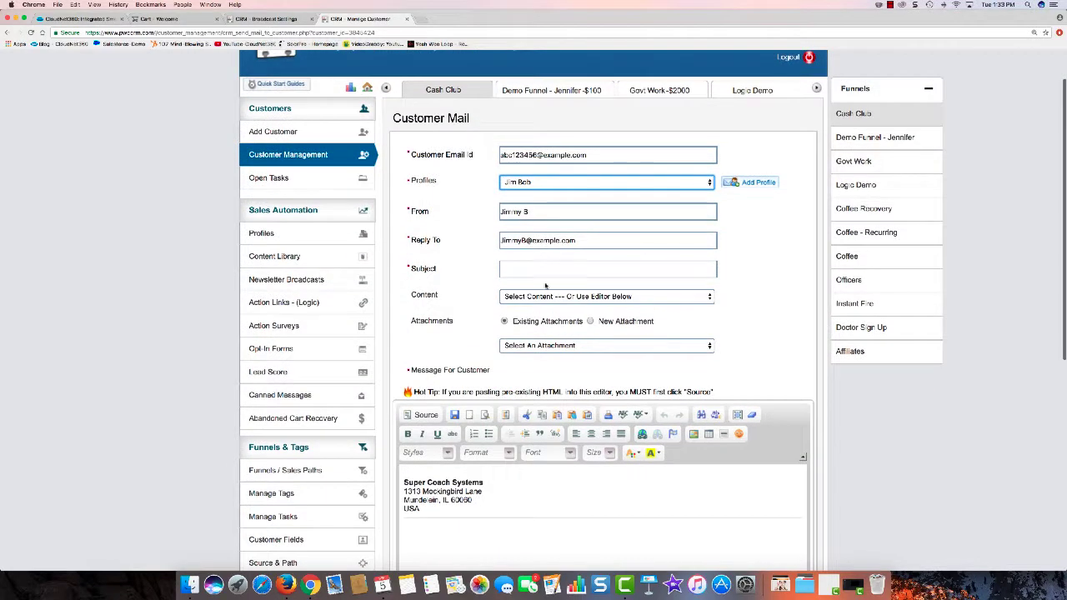
Step: Pick Demo Message as the email content and review the loaded message body down to the submit area
{"action": "left_click", "coordinate": [577, 297]}
{"action": "left_click", "coordinate": [529, 315]}
{"action": "left_click", "coordinate": [607, 296]}
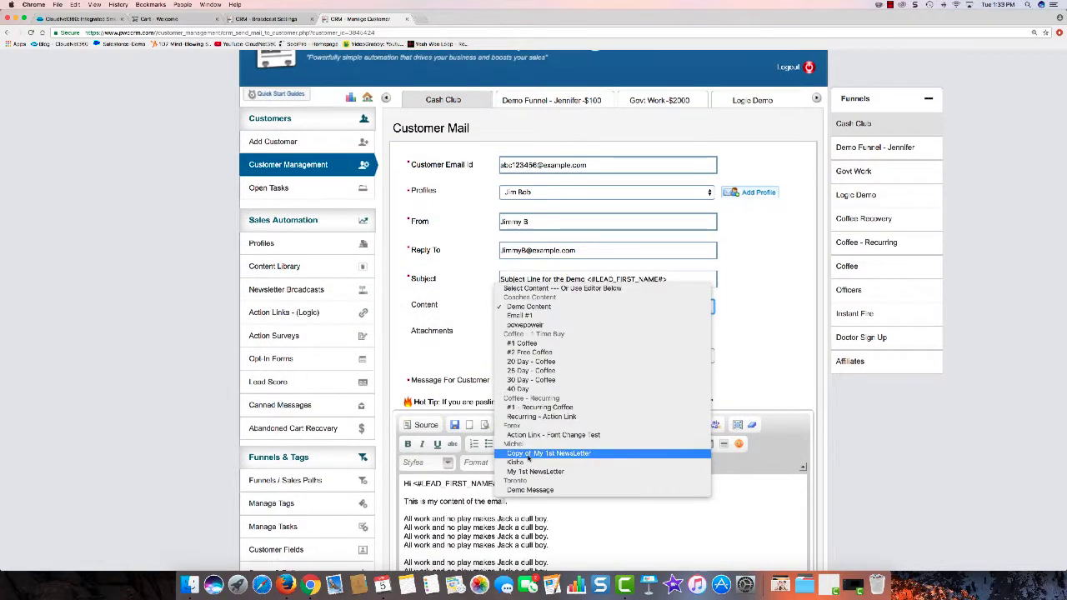
{"action": "key", "text": "Escape"}
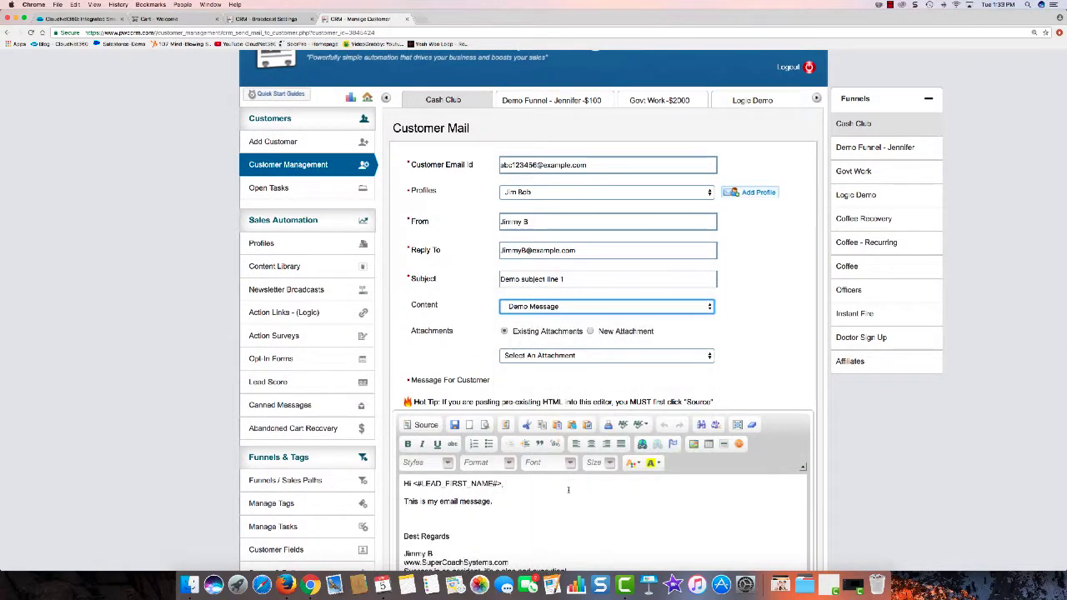
{"action": "scroll", "coordinate": [584, 417], "scroll_direction": "down", "scroll_amount": 5}
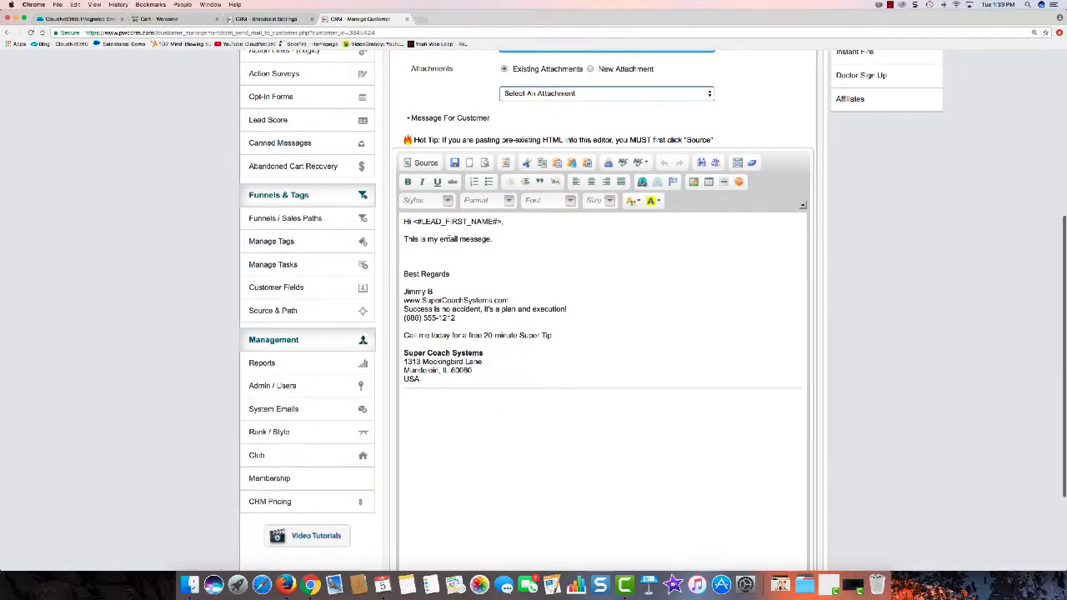
{"action": "scroll", "coordinate": [567, 262], "scroll_direction": "down", "scroll_amount": 3}
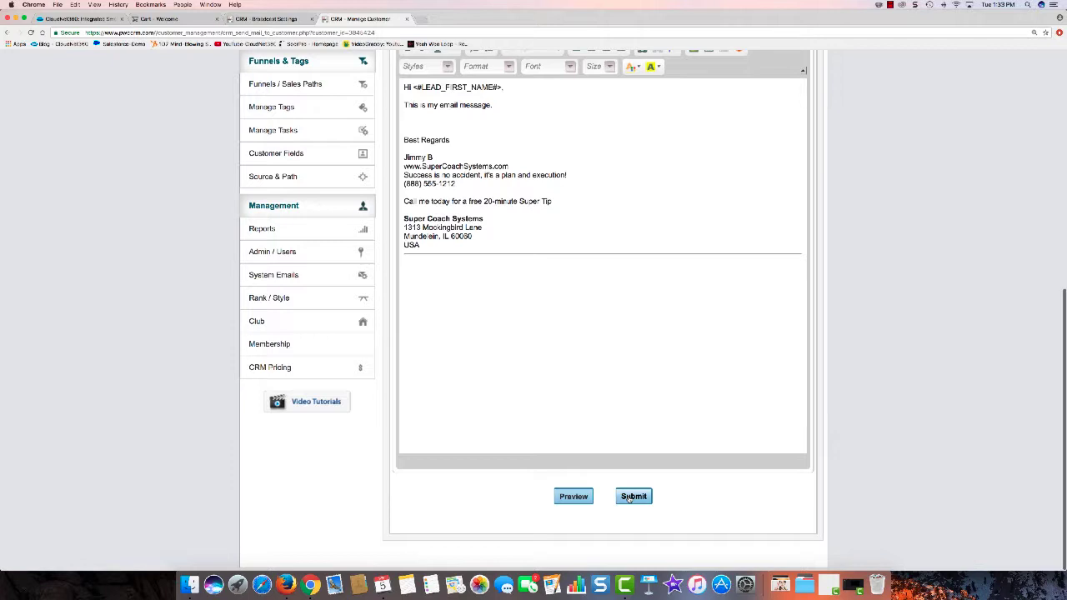